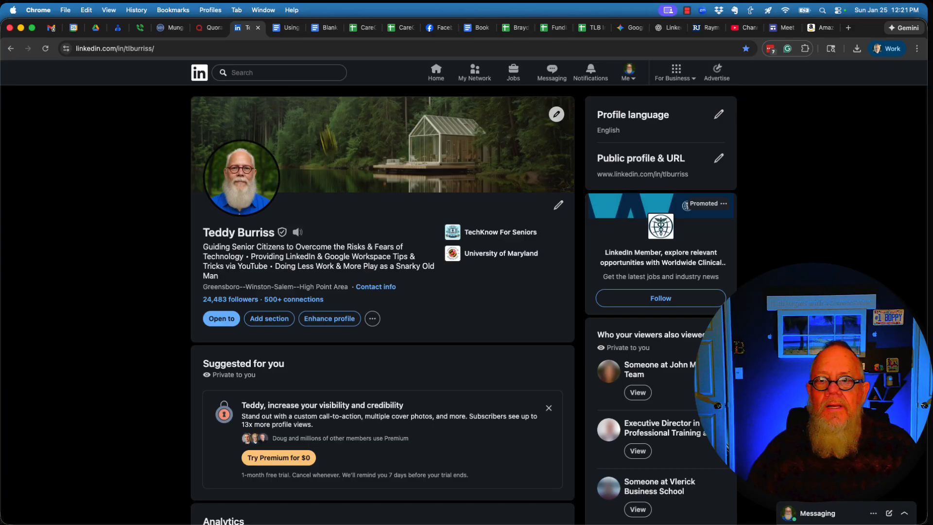
Start creating a new LinkedIn Page with Company as the page type
left_click(681, 81)
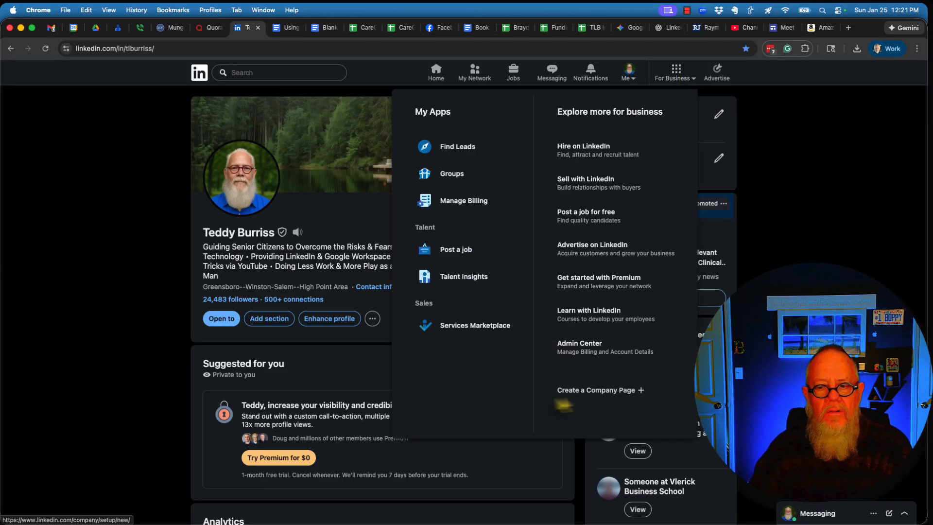
left_click(595, 390)
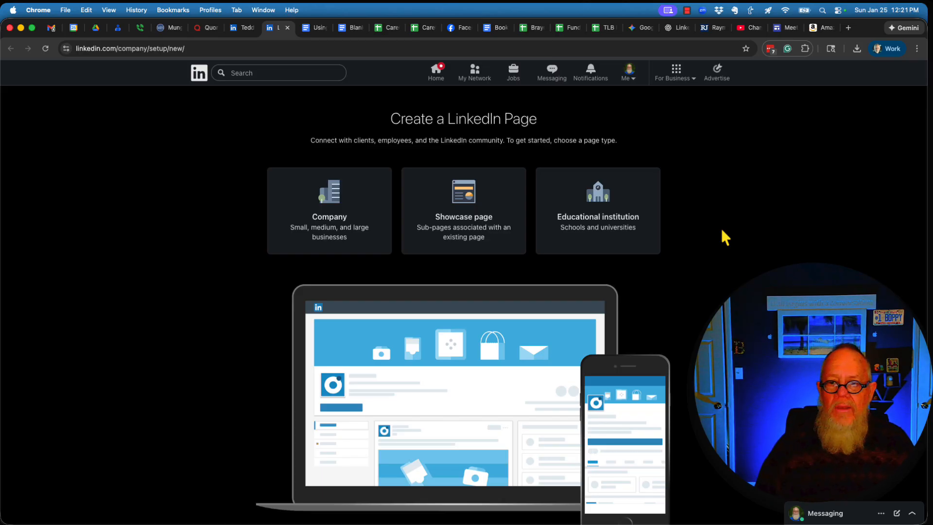
left_click(325, 234)
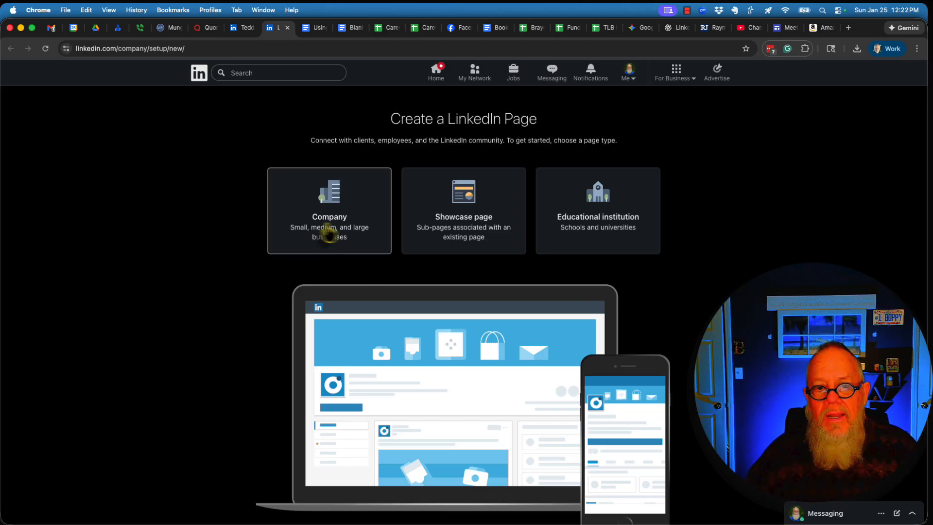
left_click(339, 224)
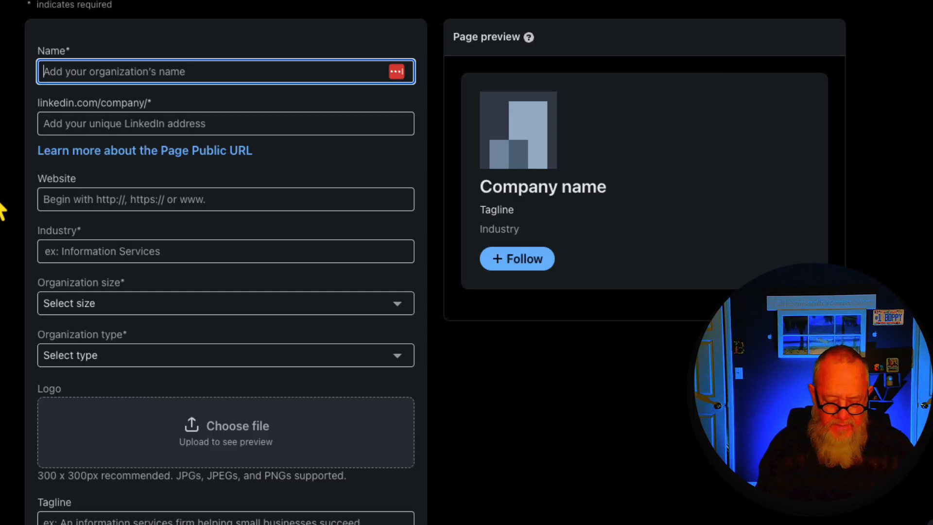
Enter "Tommy's Plumbing Company" as the organization's name
type("Tommy")
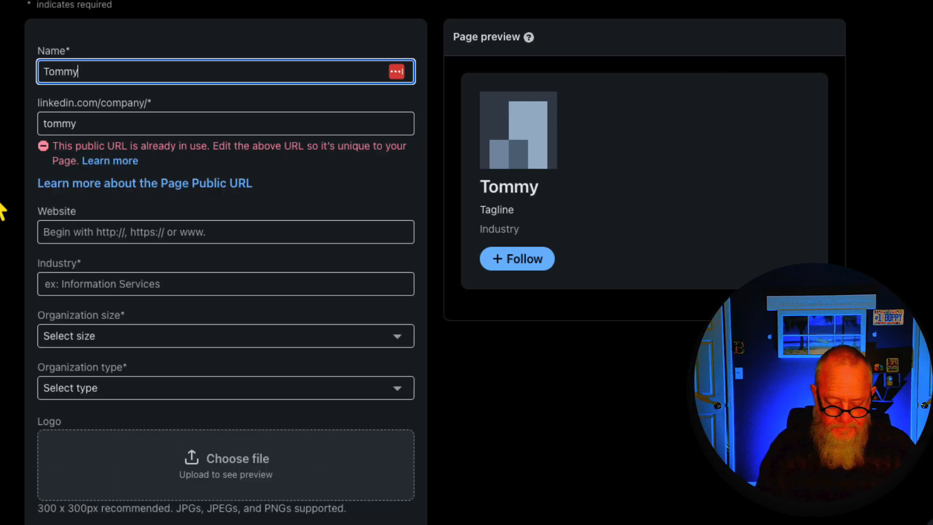
type("'s")
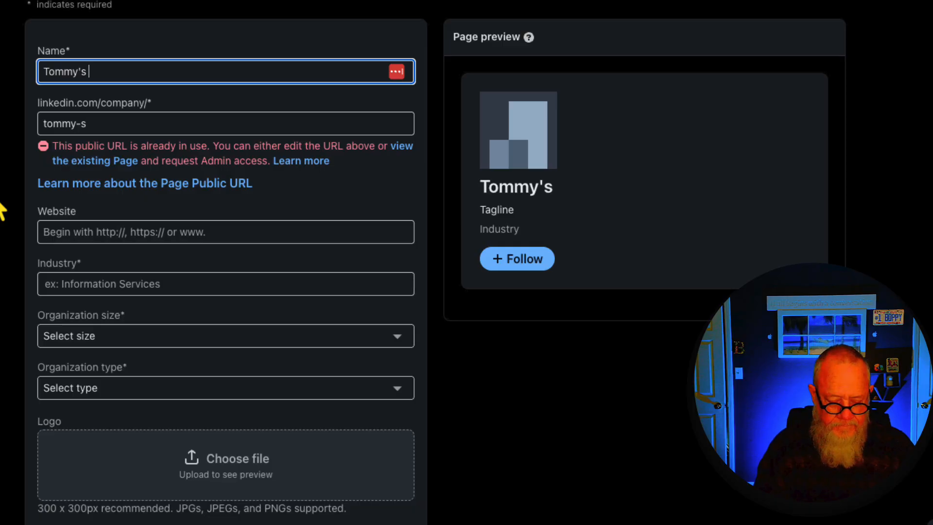
type(" Plum")
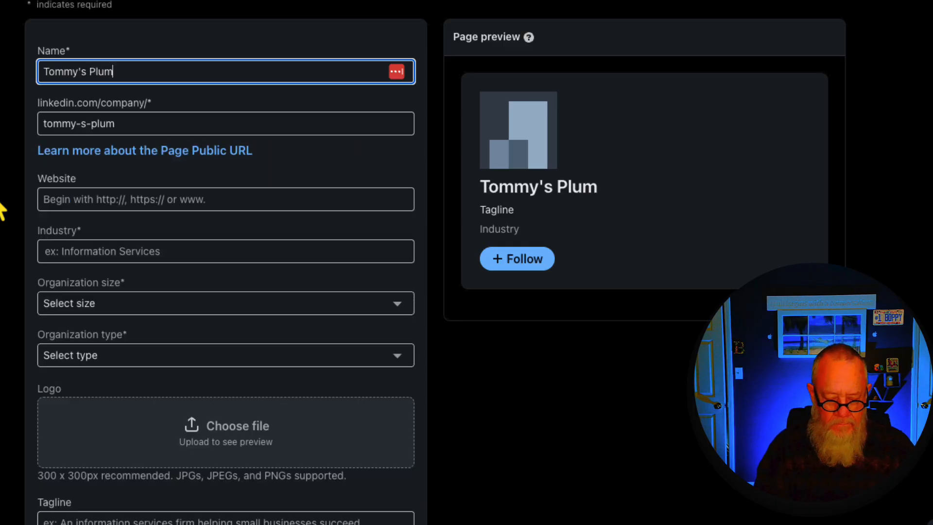
type("bing Comp")
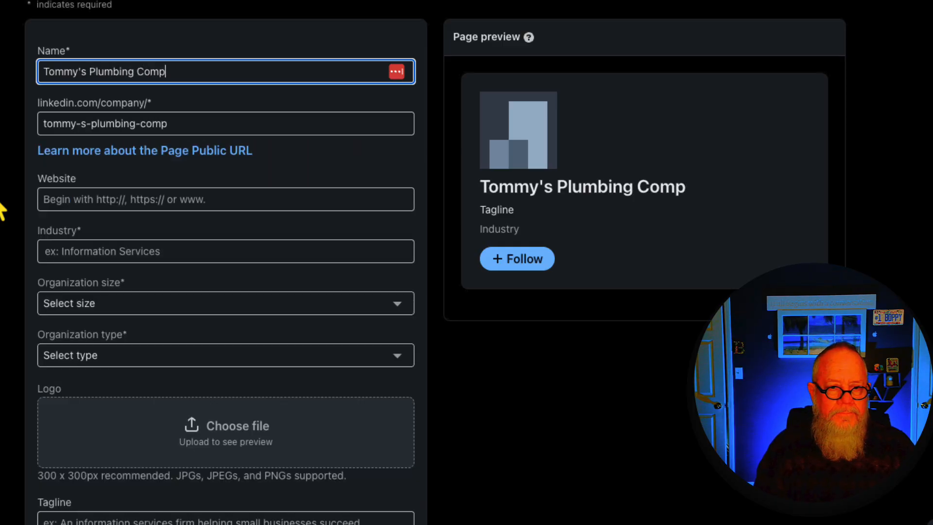
type("any")
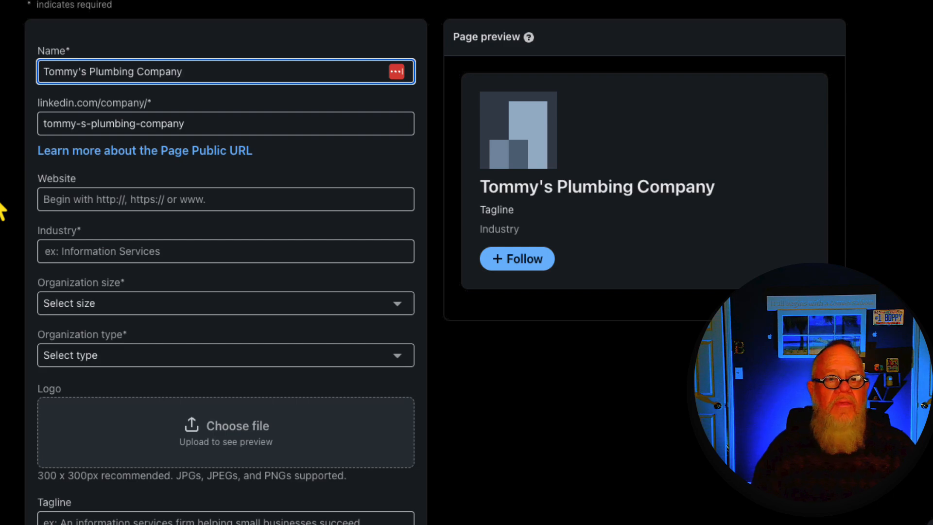
key("Tab")
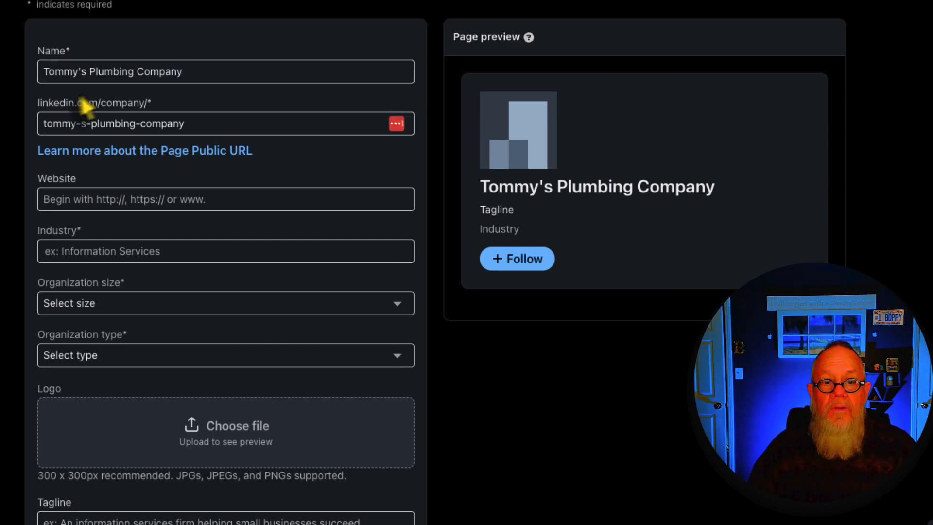
Change the page's unique LinkedIn address to "tommysplumbing"
left_click(43, 123)
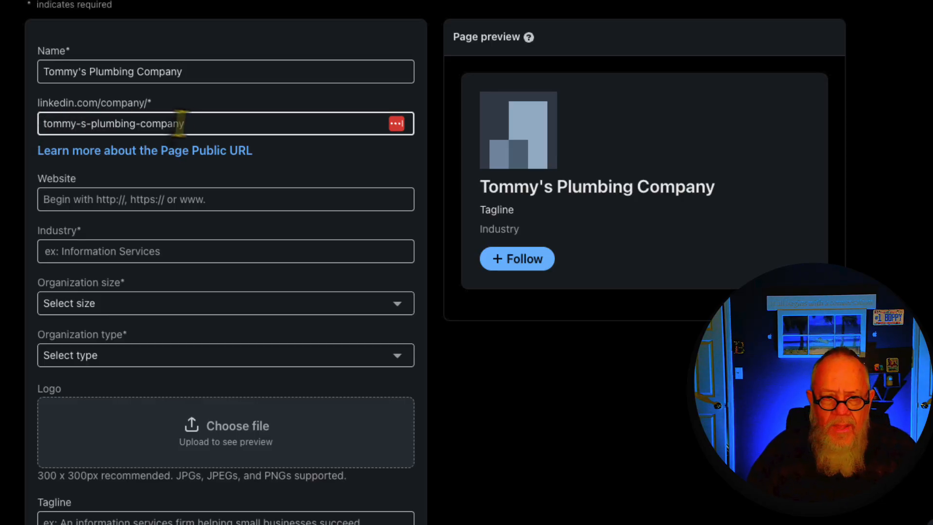
left_click(202, 123)
key("ctrl+shift+Left")
key("ctrl+shift+Left")
key("ctrl+shift+Left")
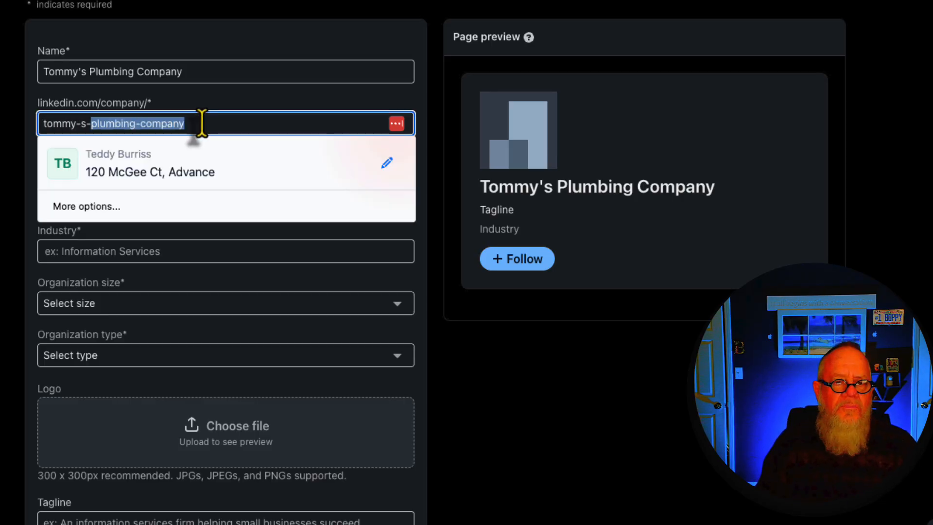
key("shift+Left")
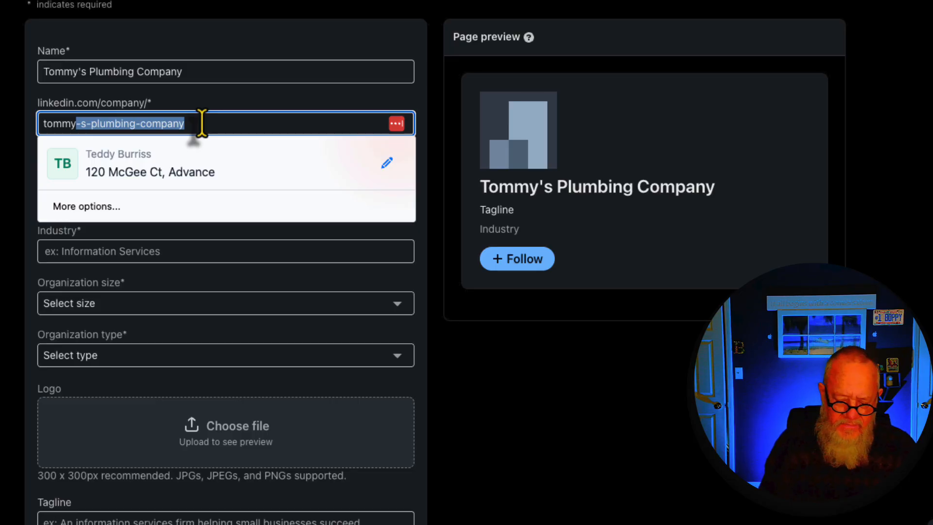
type("plu")
key("BackSpace")
key("BackSpace")
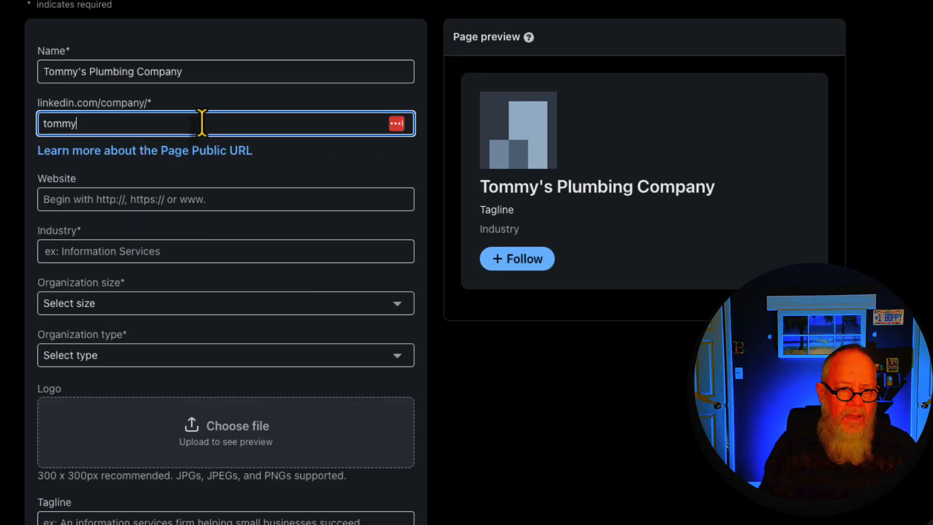
type("splumbing")
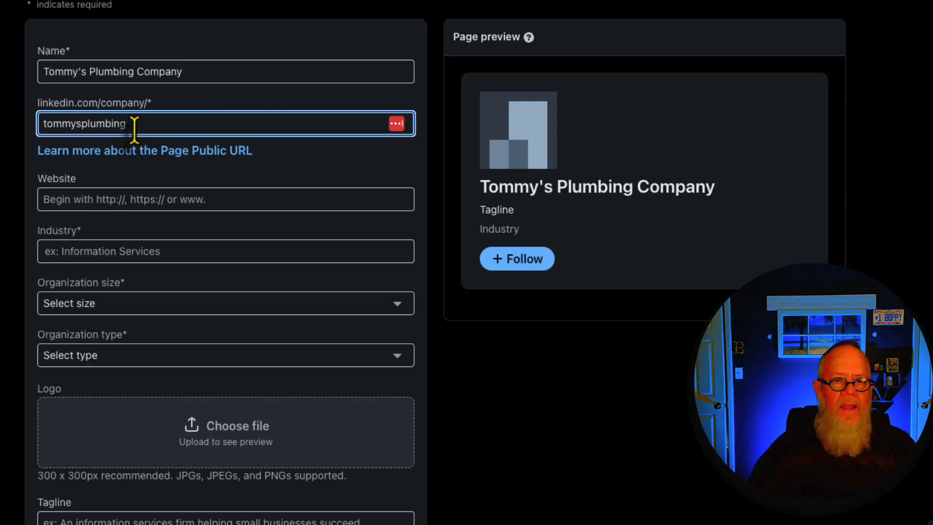
Leave the website blank and set the industry to Residential Building Construction from the suggestions for "Residential"
left_click(134, 199)
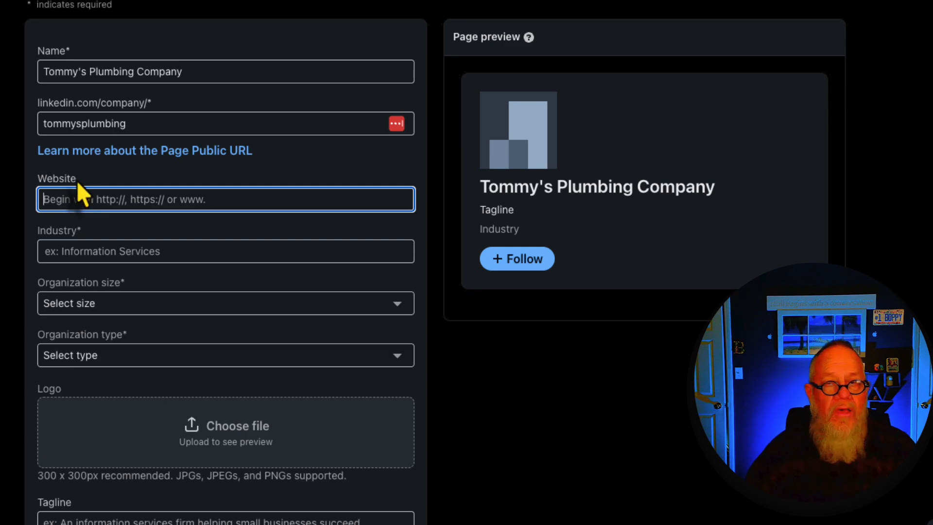
left_click(100, 251)
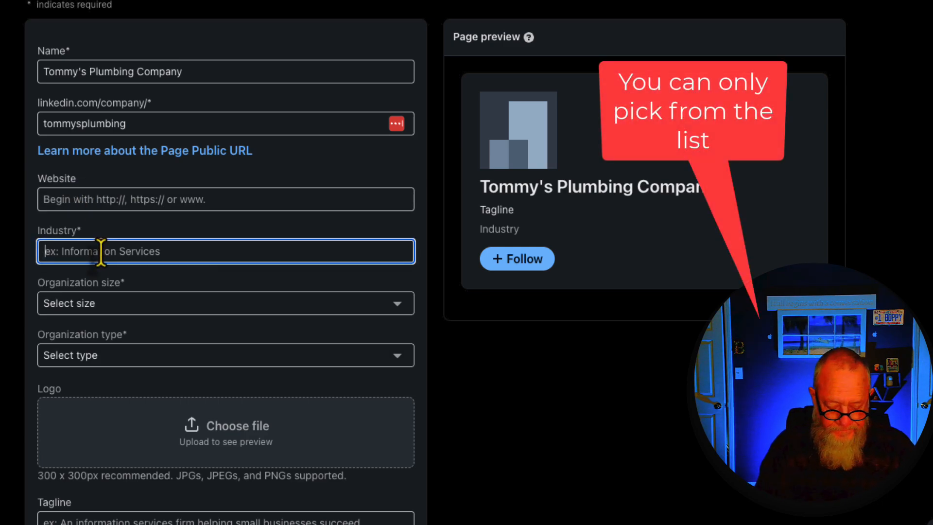
type("Residentail")
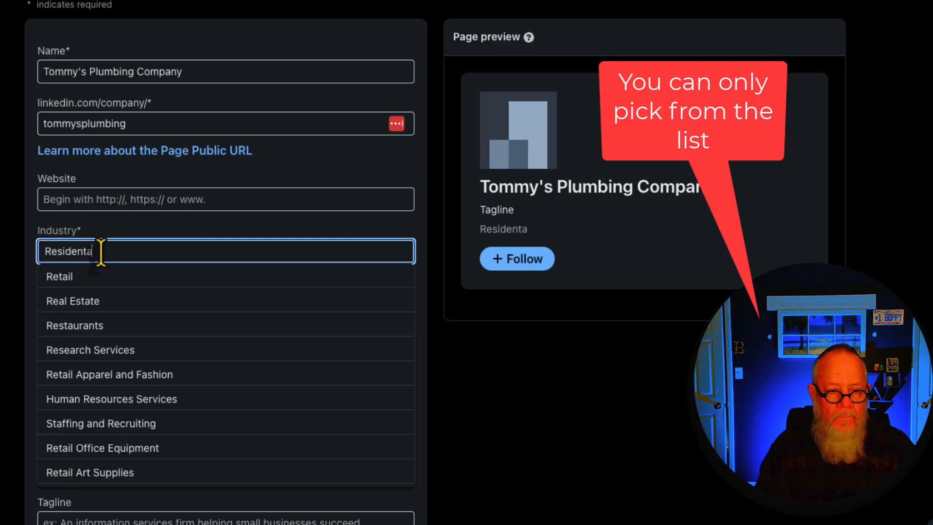
key("BackSpace")
key("BackSpace")
key("BackSpace")
type("ial")
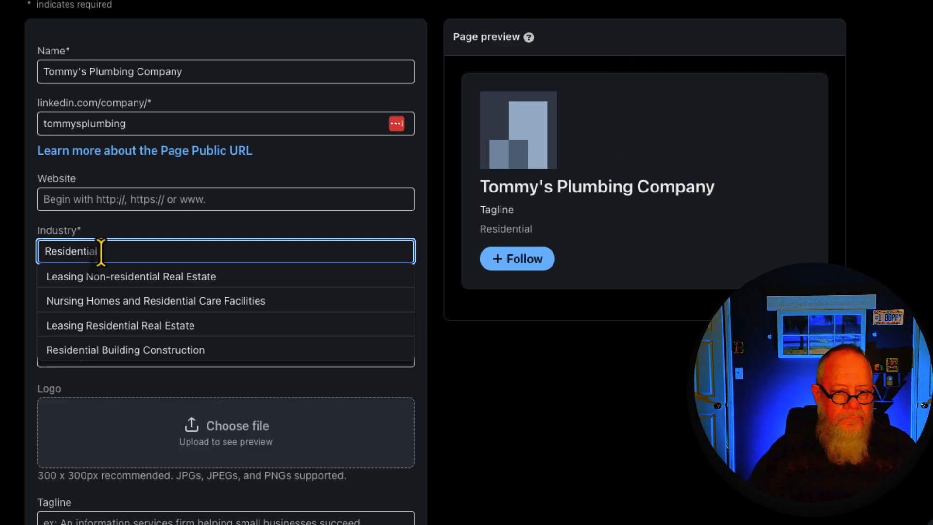
left_click(119, 353)
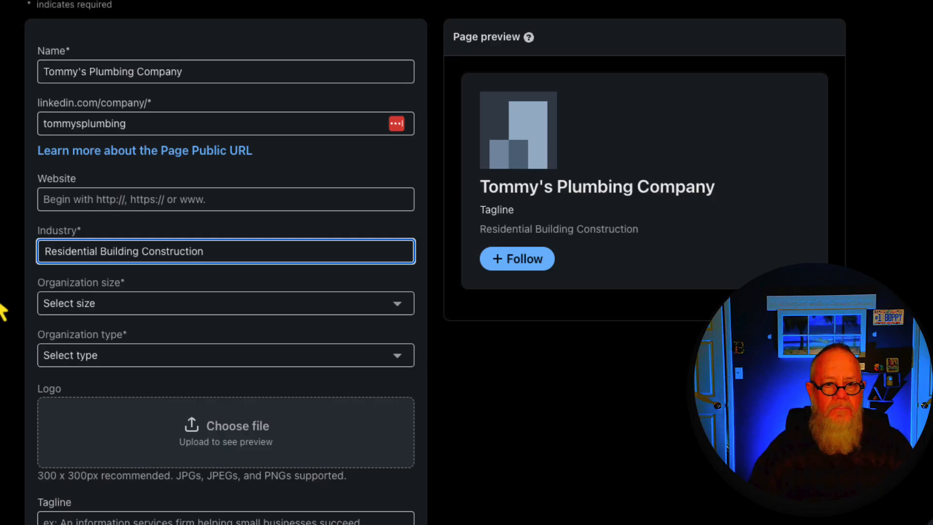
Set the organization size to 2–10 employees and the organization type to Privately held
scroll(2, 311, "down", 3)
left_click(125, 141)
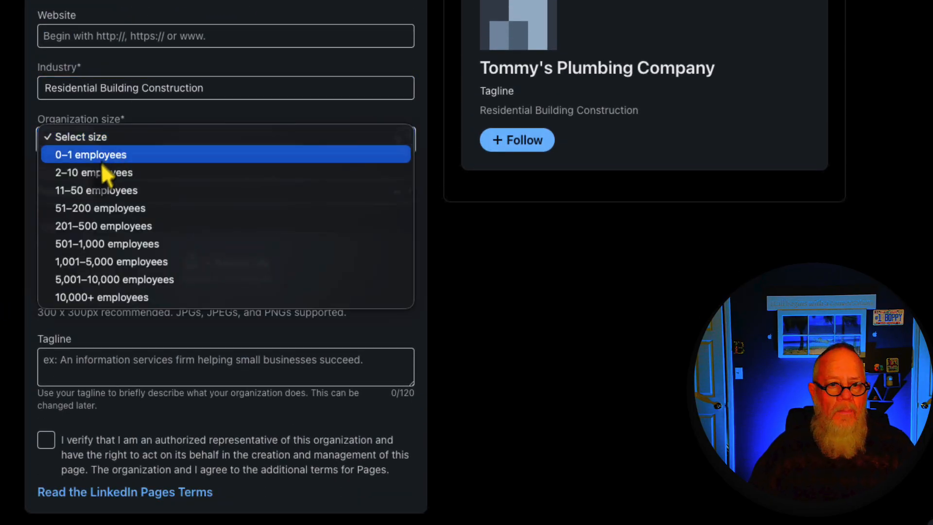
left_click(92, 174)
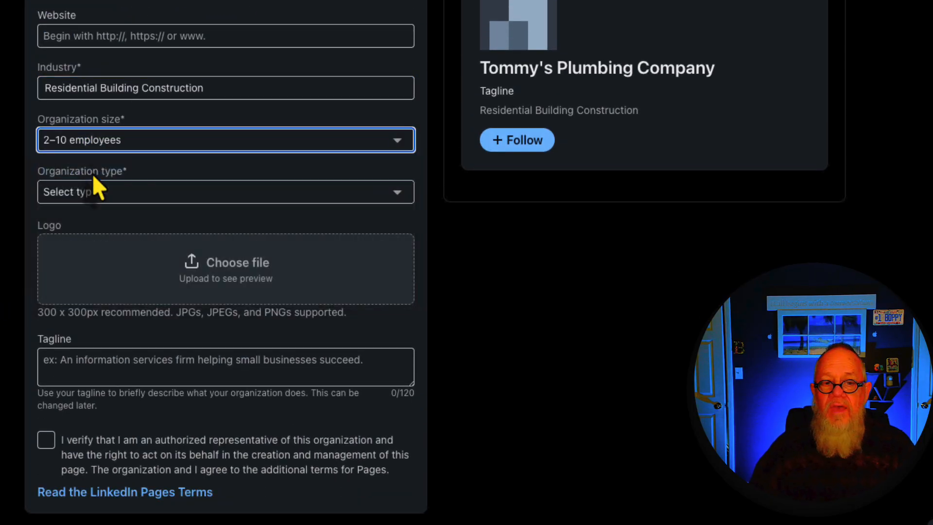
left_click(115, 137)
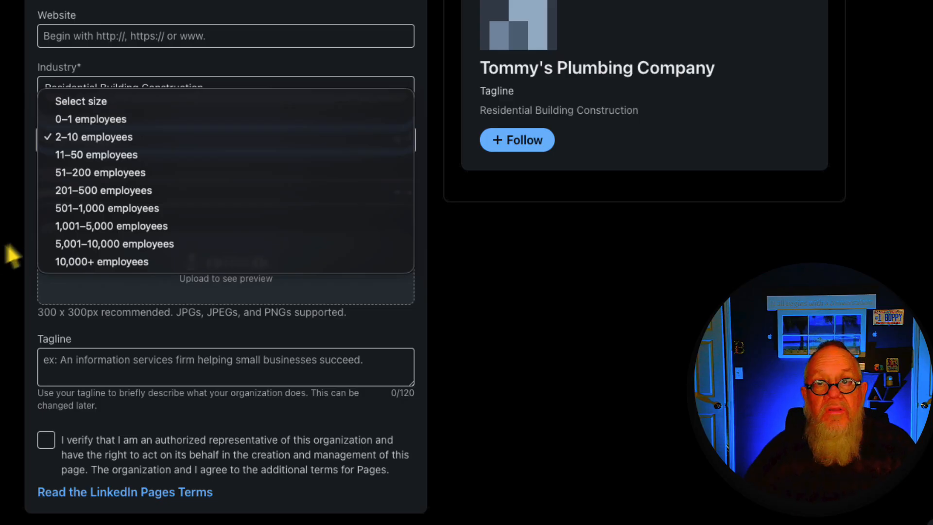
key("Escape")
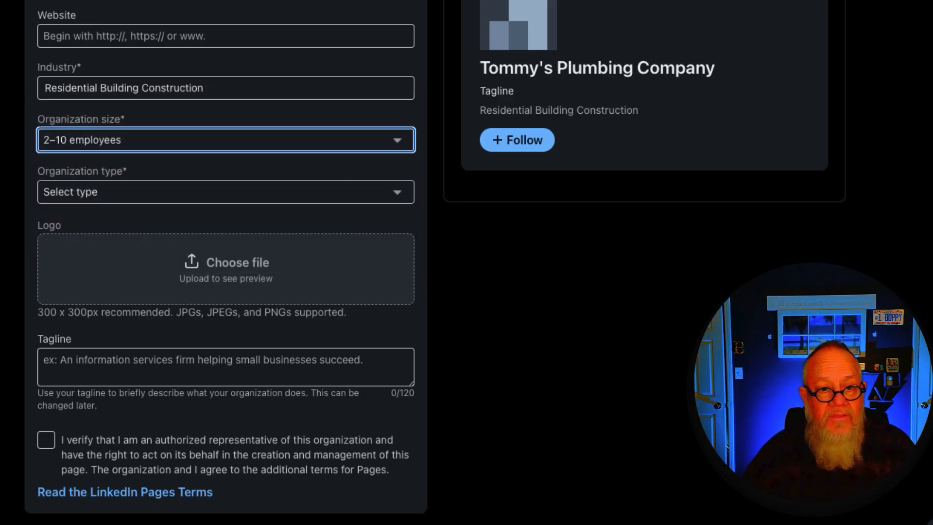
left_click(95, 188)
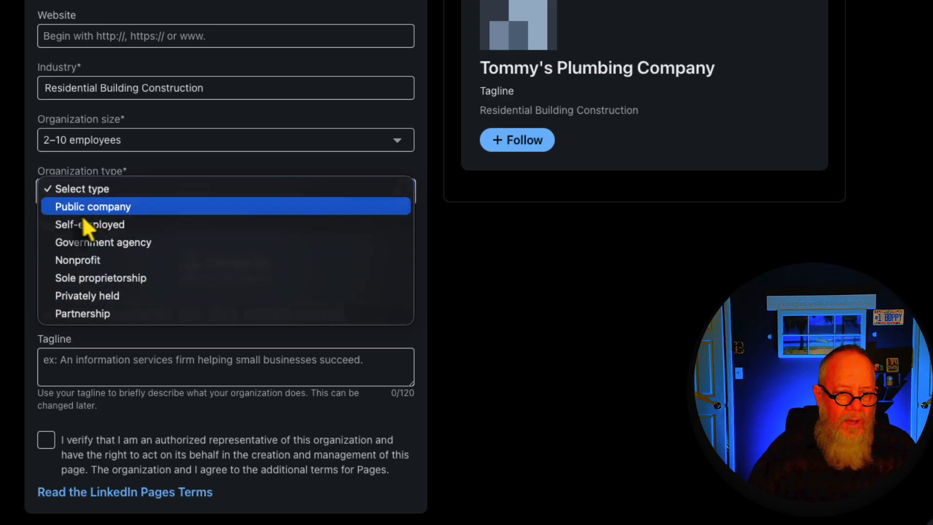
left_click(89, 296)
Upload the image file "Tommys plumbing.png" as the page's logo
scroll(31, 208, "down", 1)
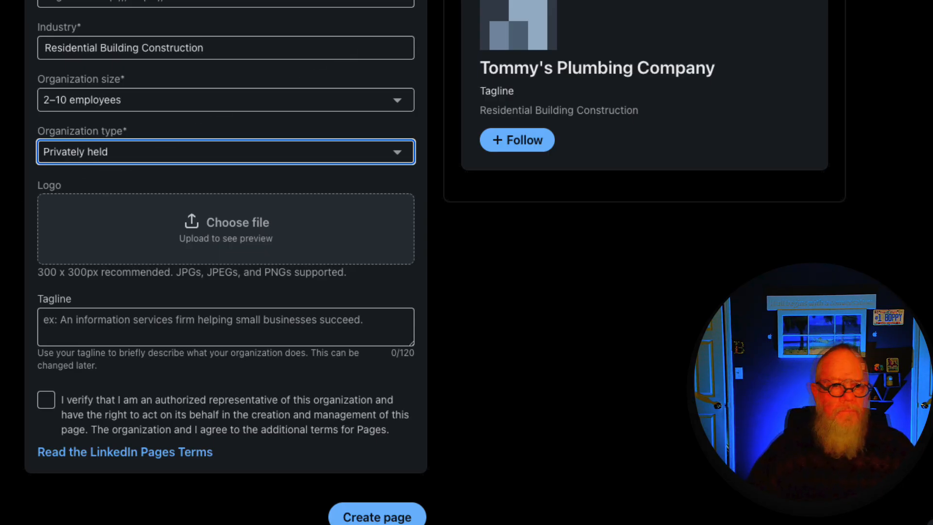
left_click(226, 234)
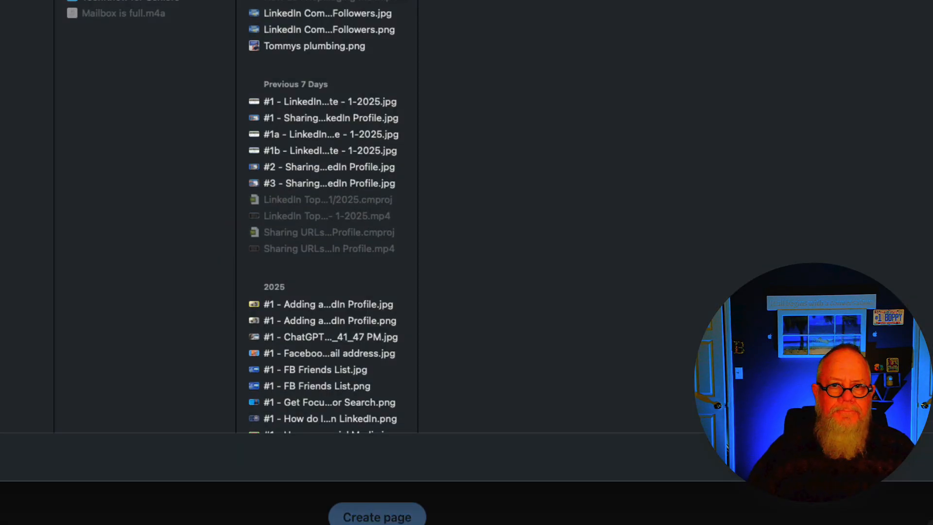
double_click(316, 45)
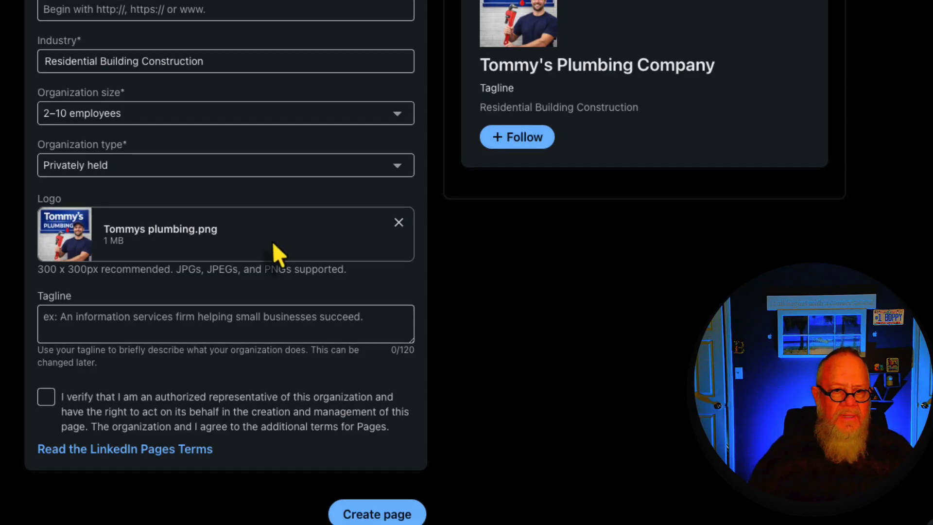
Enter the tagline "Tommy’s Plumbing: Friendly, reliable residential repairs & installs—fast service, fair pricing, done right."
left_click(97, 322)
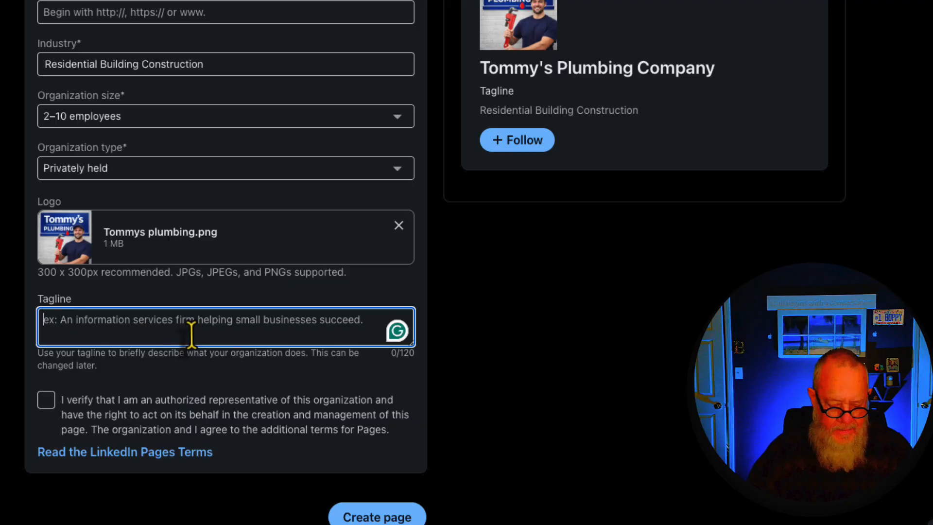
type("Tommy’s Plumbing: Friendly, reliable residential repairs & installs—fast service, fair pricing, done right.")
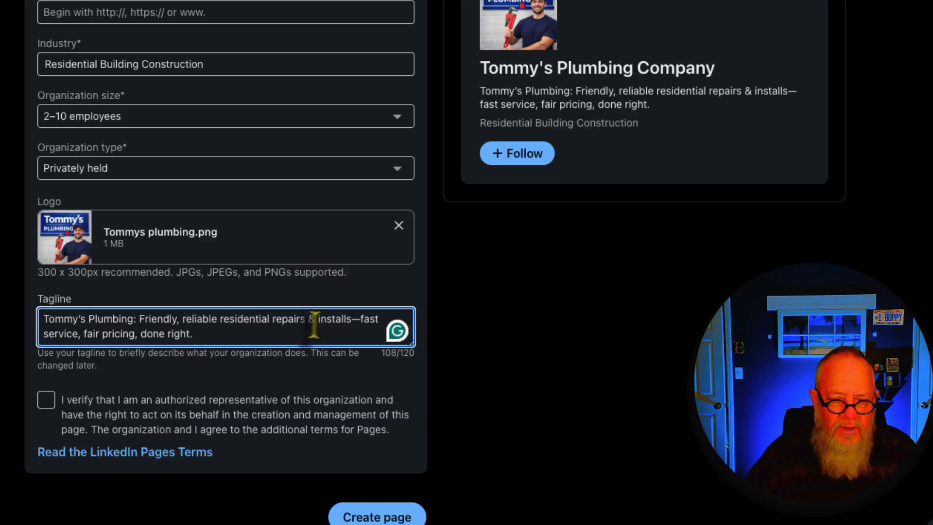
scroll(261, 324, "down", 1)
scroll(261, 326, "up", 1)
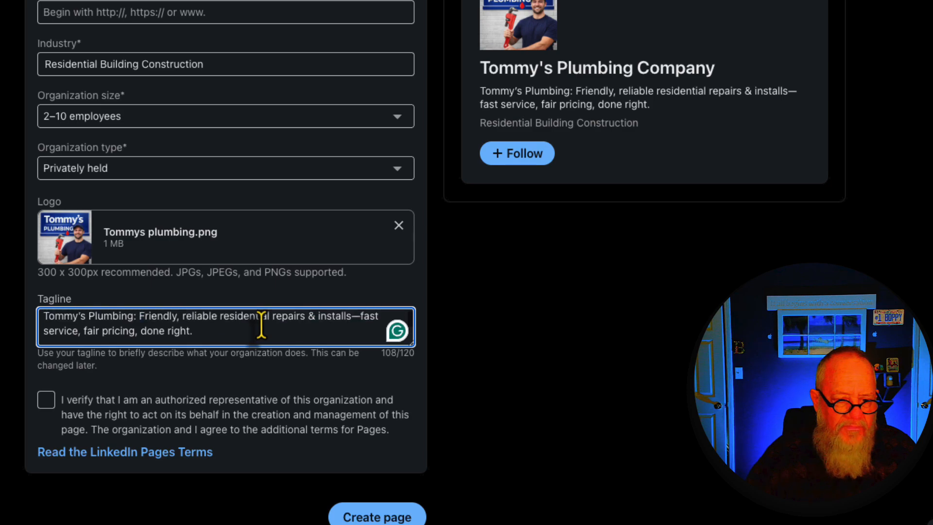
scroll(261, 325, "down", 1)
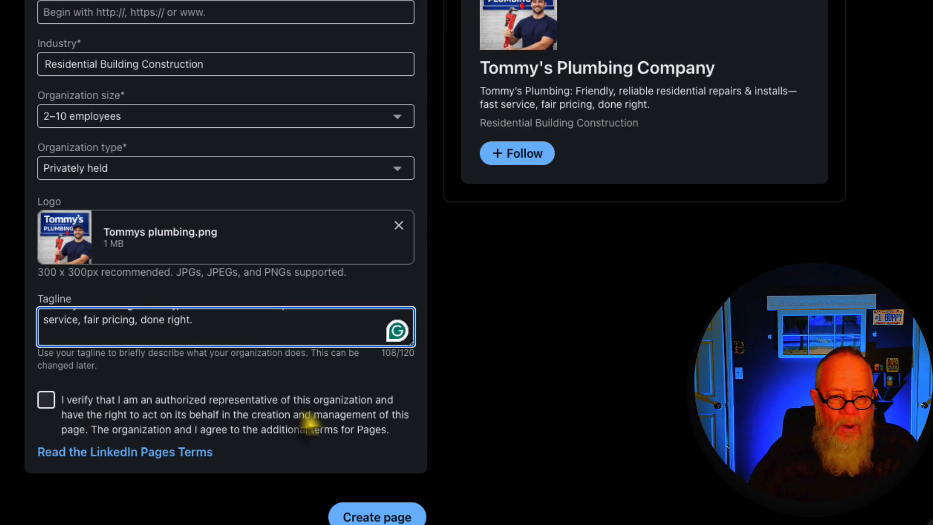
Create the company page with the authorized-representative statement accepted, and view the new page as a member
left_click(51, 404)
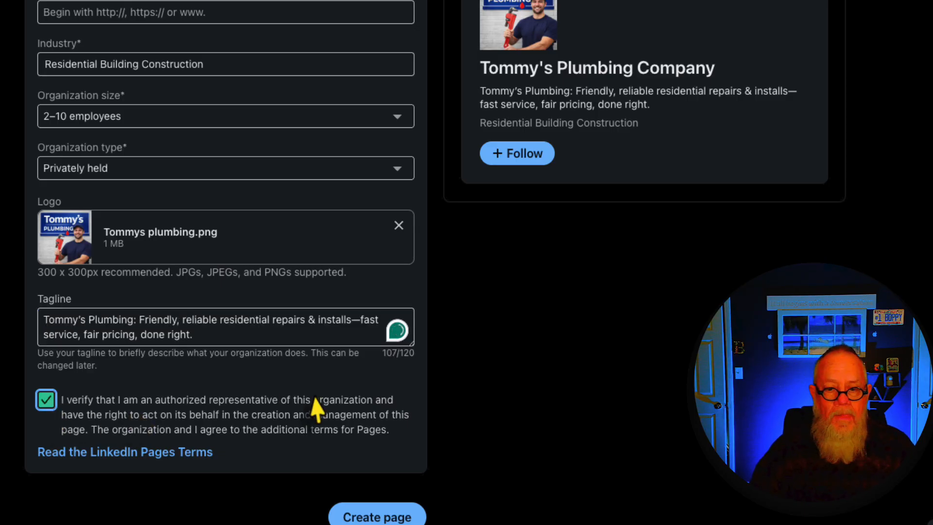
left_click(359, 515)
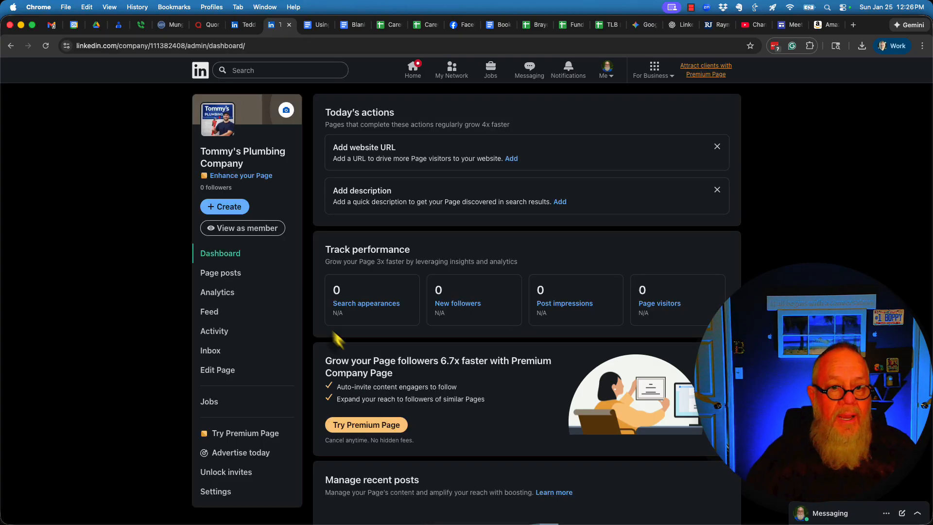
left_click(247, 230)
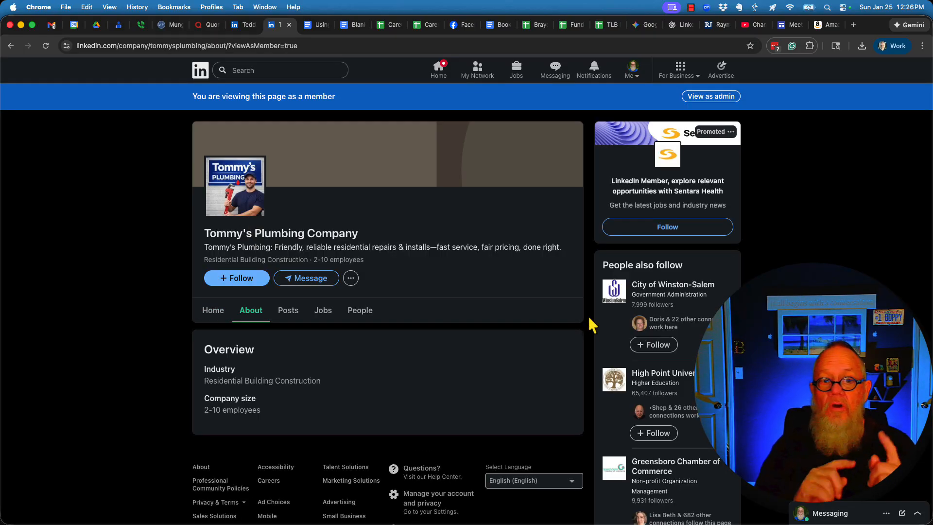
Return to the page's admin view and open its editor to review the Page info and Featured sections
left_click(723, 96)
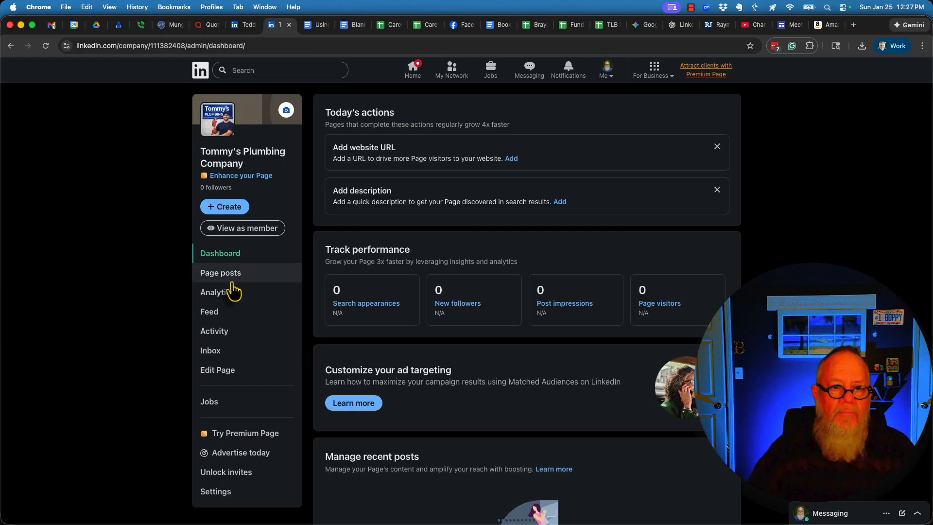
left_click(216, 372)
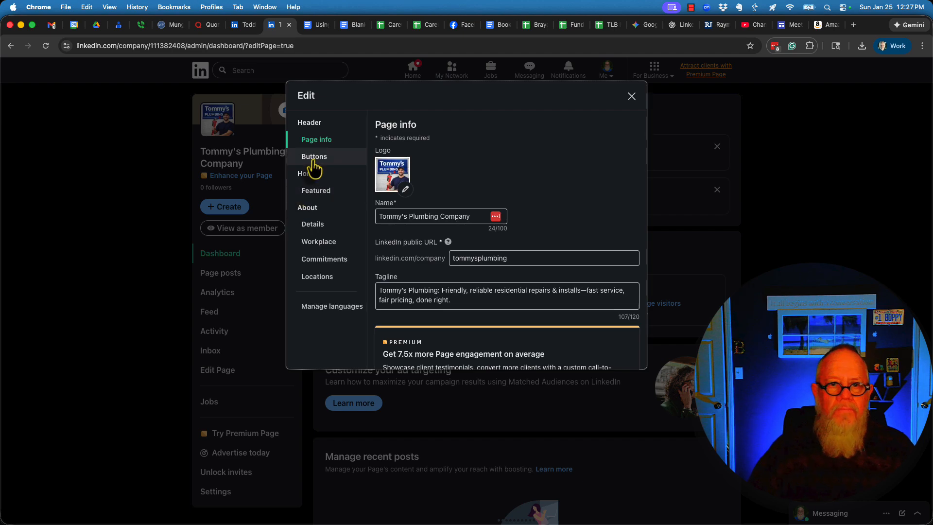
scroll(534, 210, "down", 5)
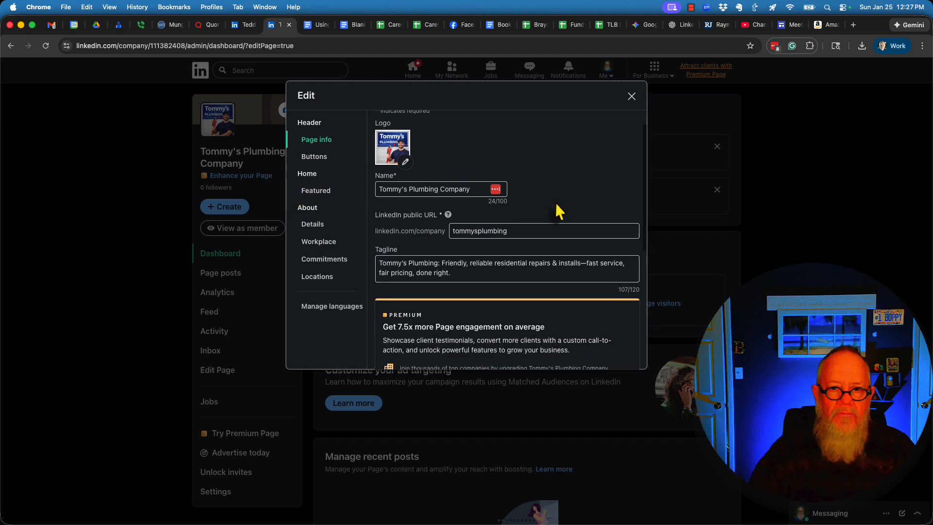
scroll(484, 257, "down", 3)
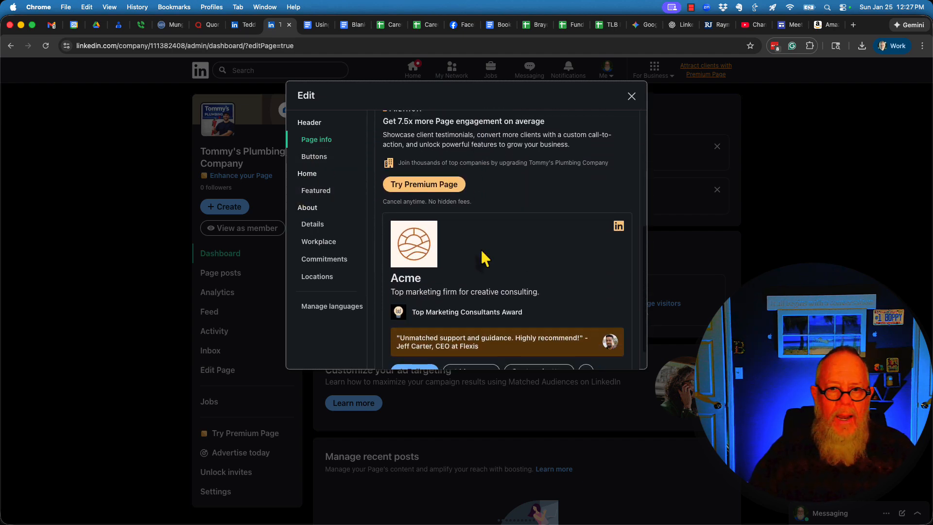
scroll(485, 253, "up", 5)
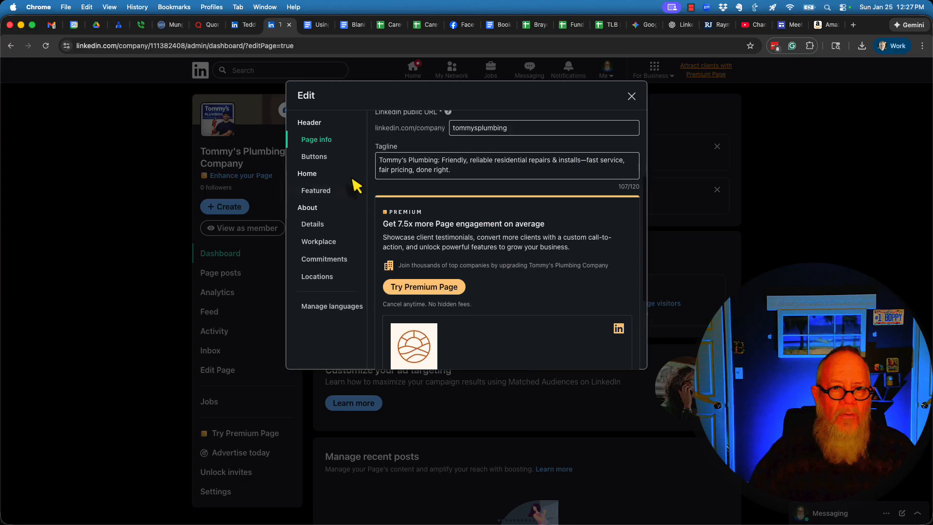
left_click(316, 200)
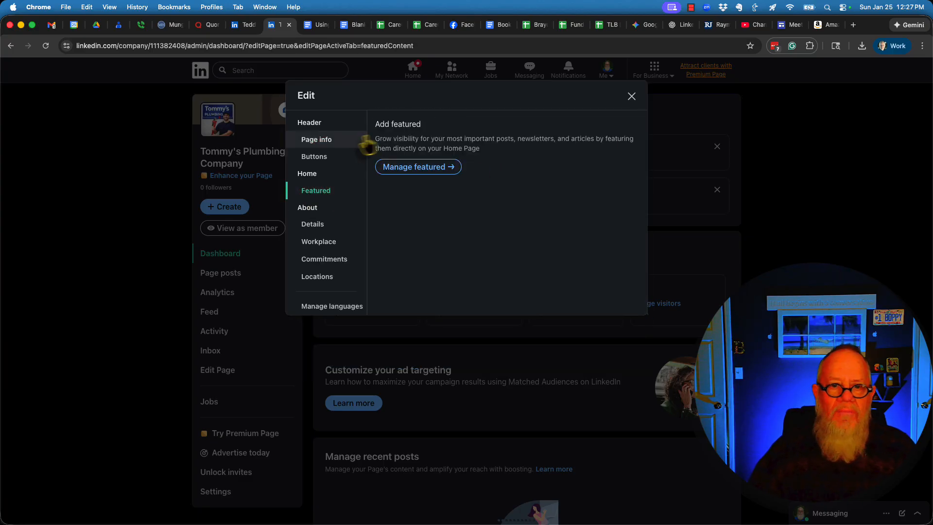
Fill in the Overview under Details with the prepared Tommy's Plumbing description, starting a new paragraph after a blank line at "From dripping faucets"
left_click(317, 225)
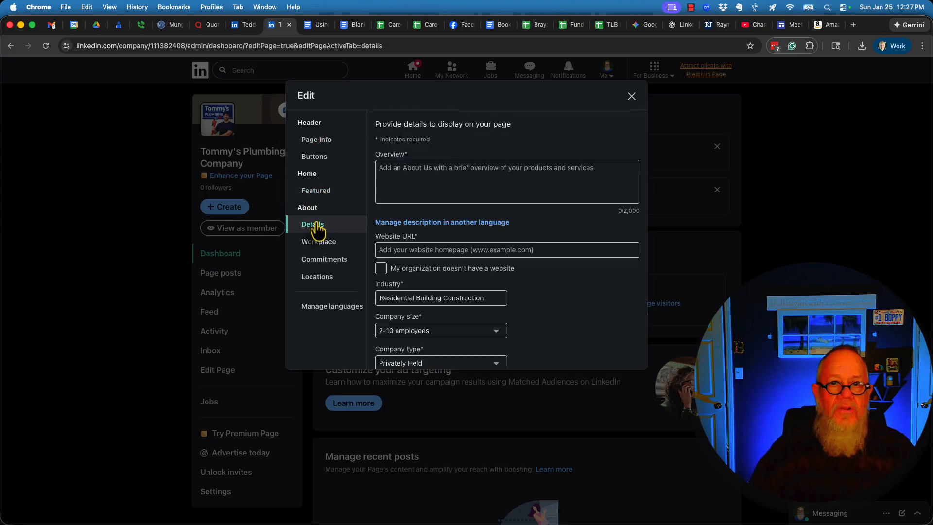
left_click(422, 177)
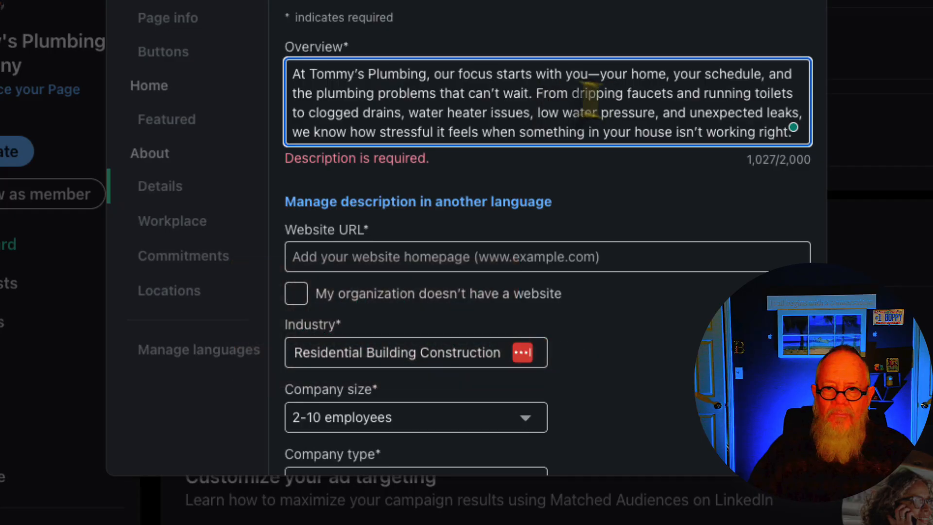
left_click(544, 94)
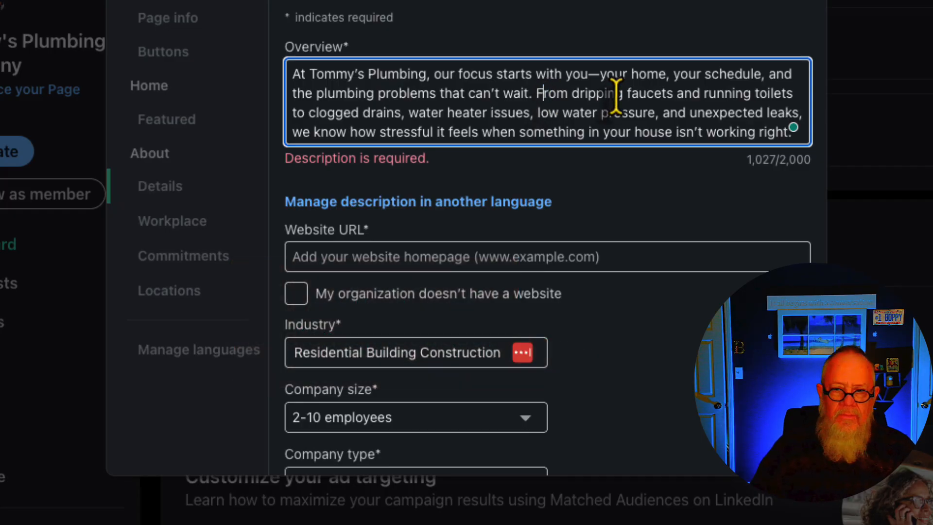
key("Return")
key("Return")
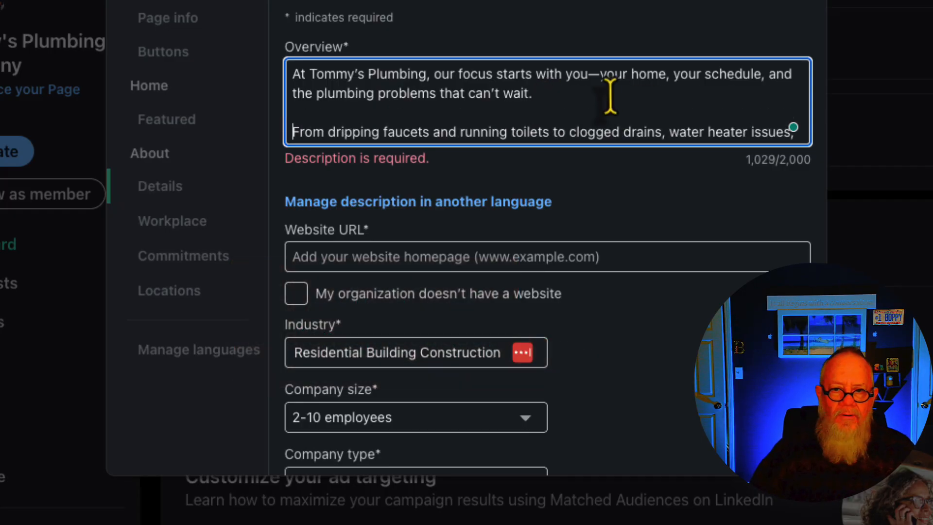
scroll(611, 95, "down", 1)
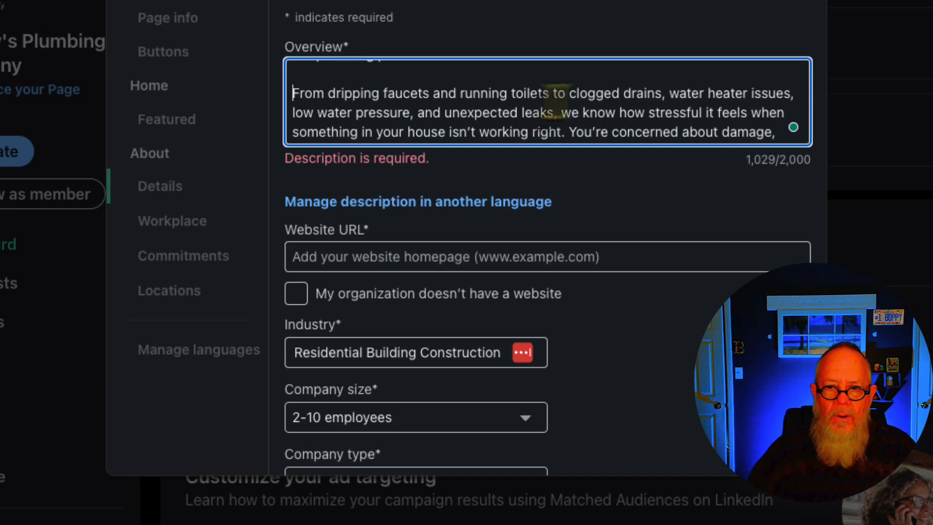
scroll(548, 92, "down", 2)
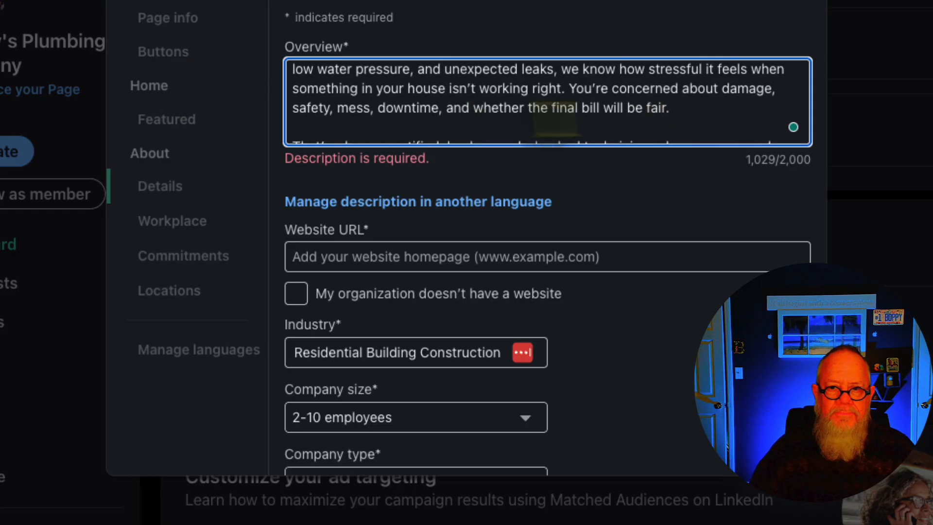
scroll(693, 109, "down", 1)
scroll(693, 109, "down", 3)
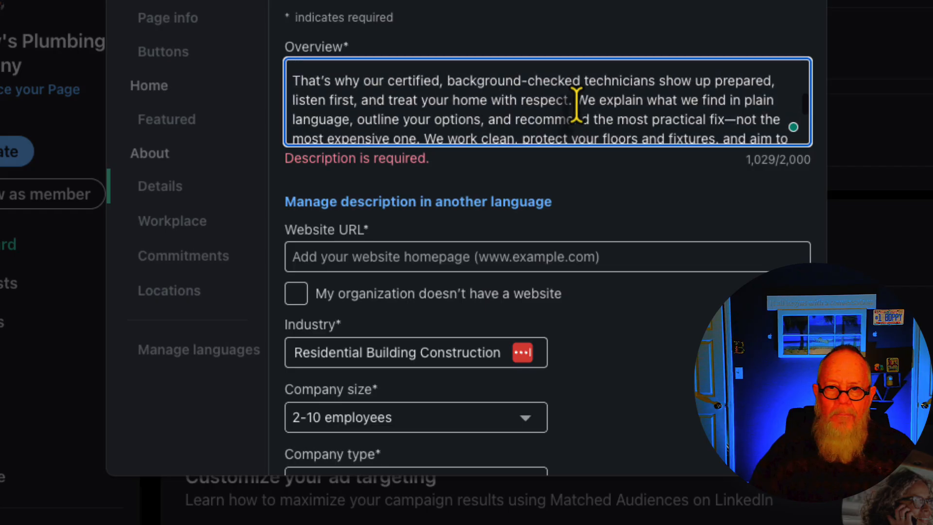
scroll(577, 105, "down", 3)
scroll(577, 104, "down", 4)
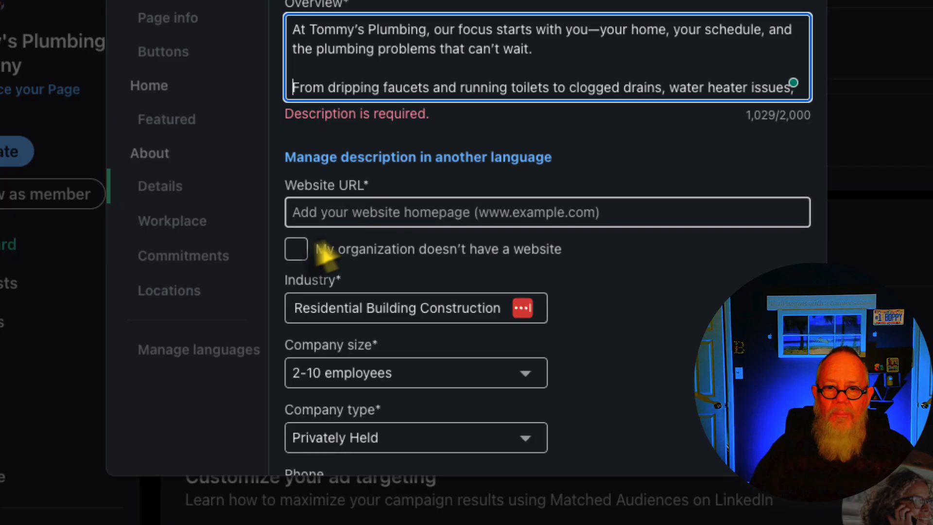
Fill in the company's phone number in the page details
left_click(304, 266)
scroll(635, 343, "down", 3)
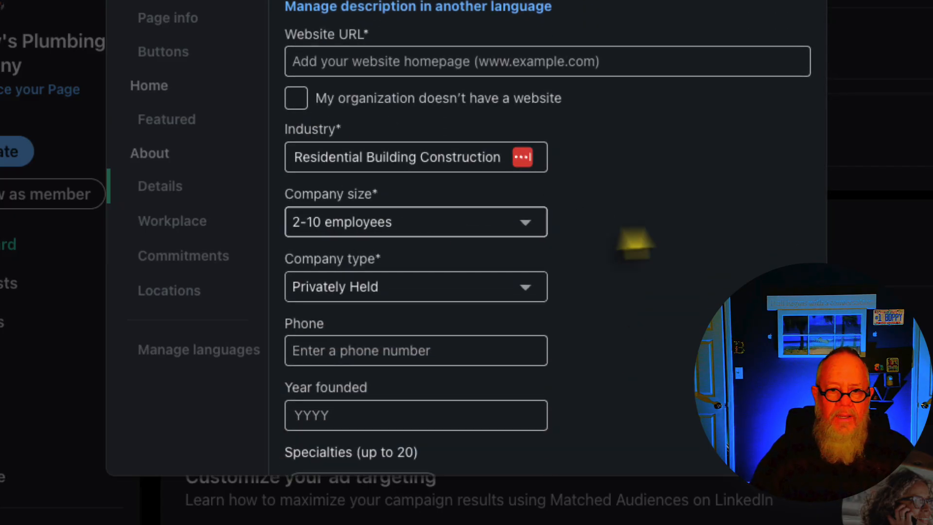
scroll(651, 243, "down", 1)
left_click(380, 294)
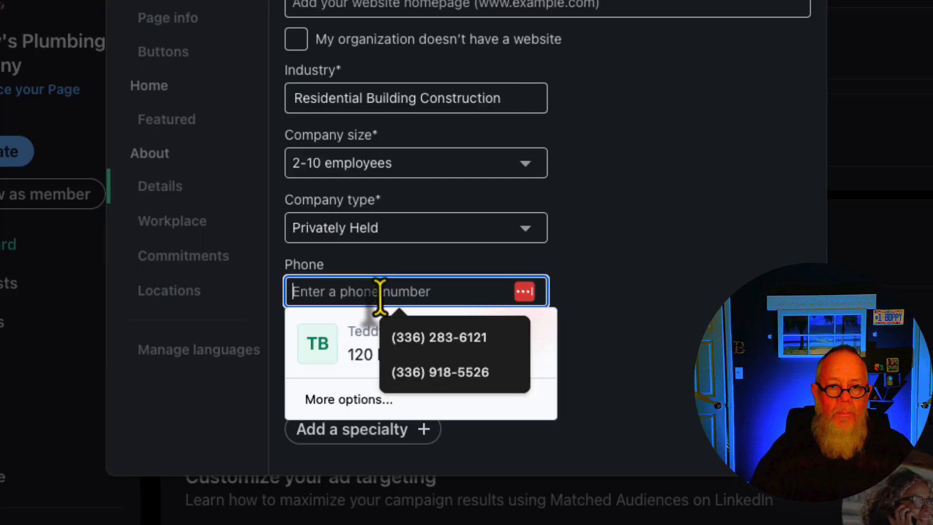
left_click(439, 340)
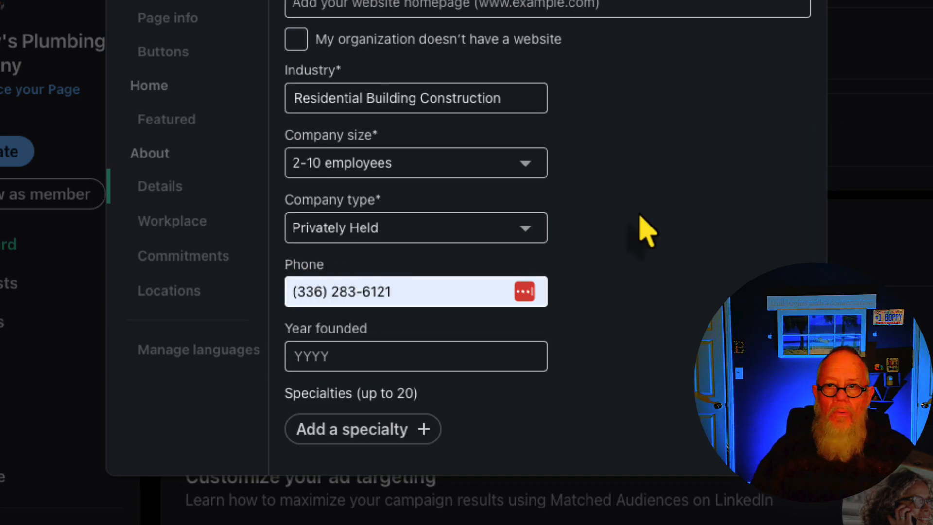
Mark the organization as not having a website and save the page details
left_click(293, 5)
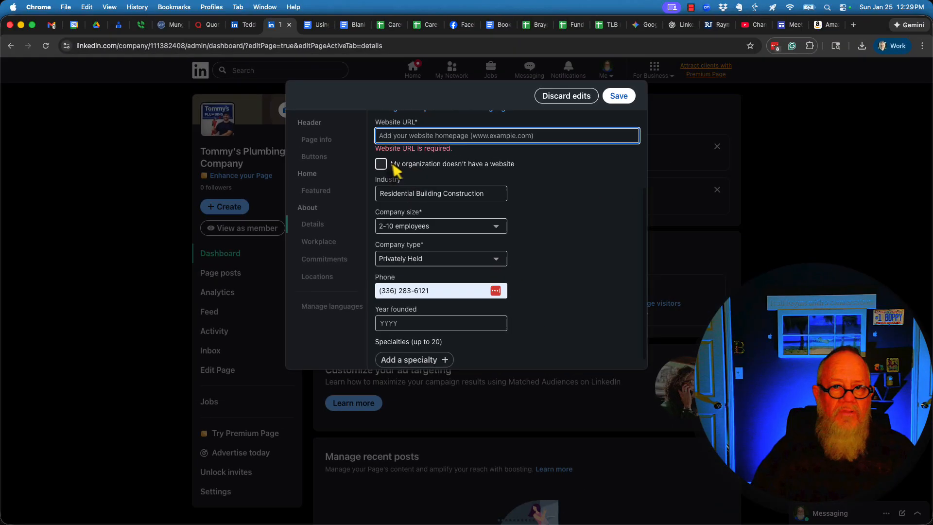
left_click(296, 58)
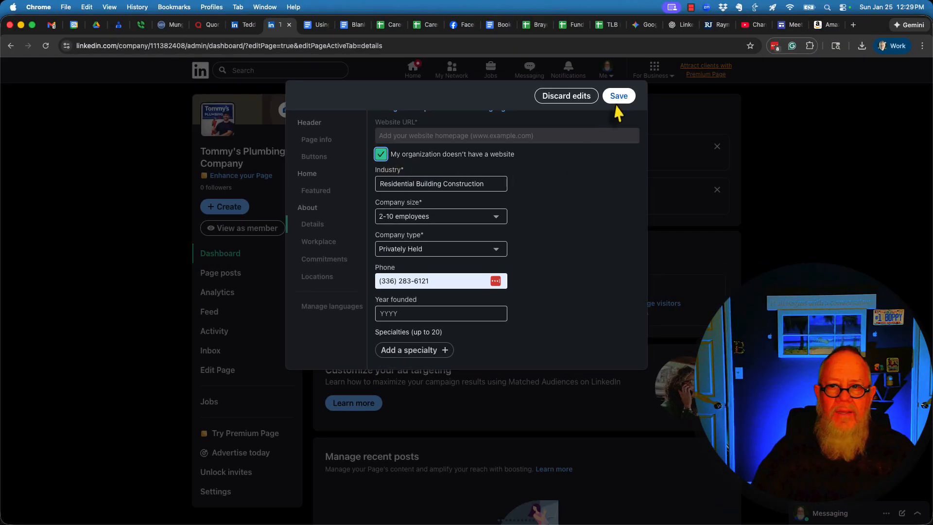
left_click(619, 96)
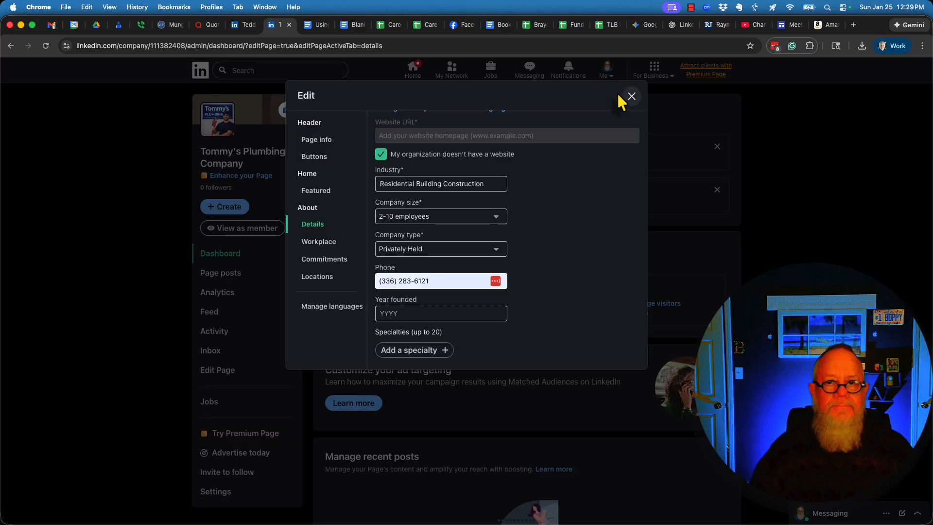
Look through the Workplace, Commitments and Locations sections of the page editor
left_click(318, 242)
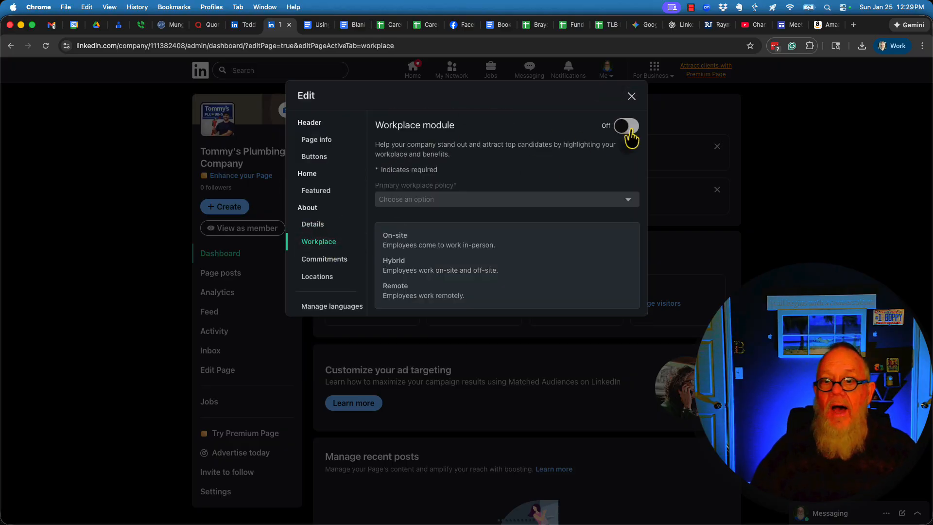
left_click(323, 262)
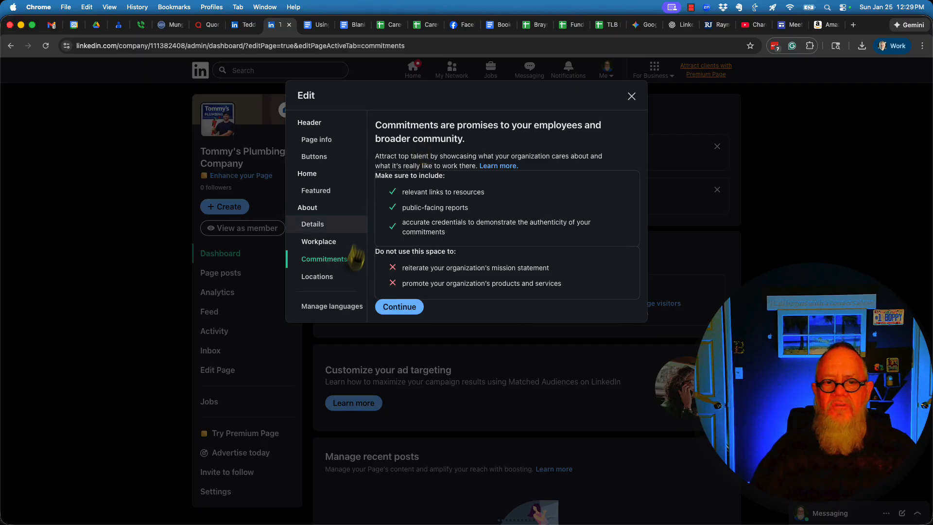
left_click(329, 278)
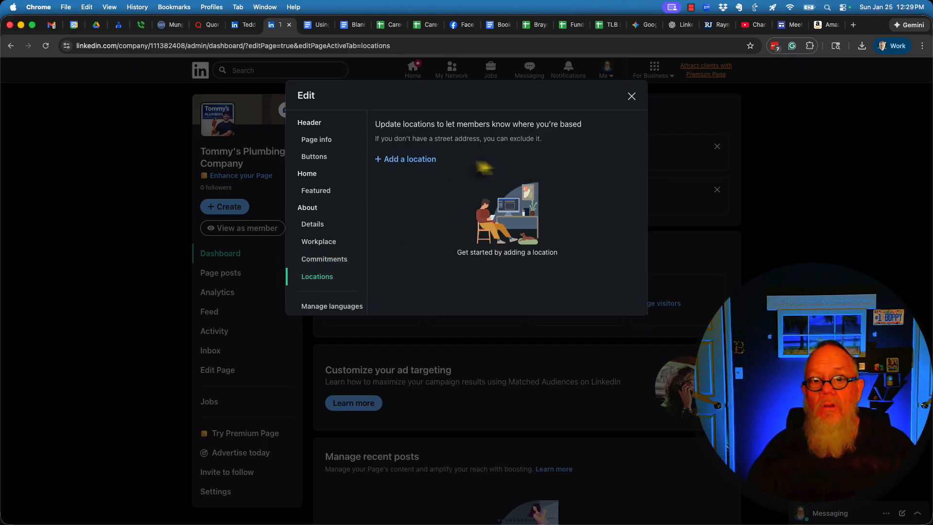
Add a location in the United States and mark the organization as having no street address
left_click(427, 160)
left_click(397, 194)
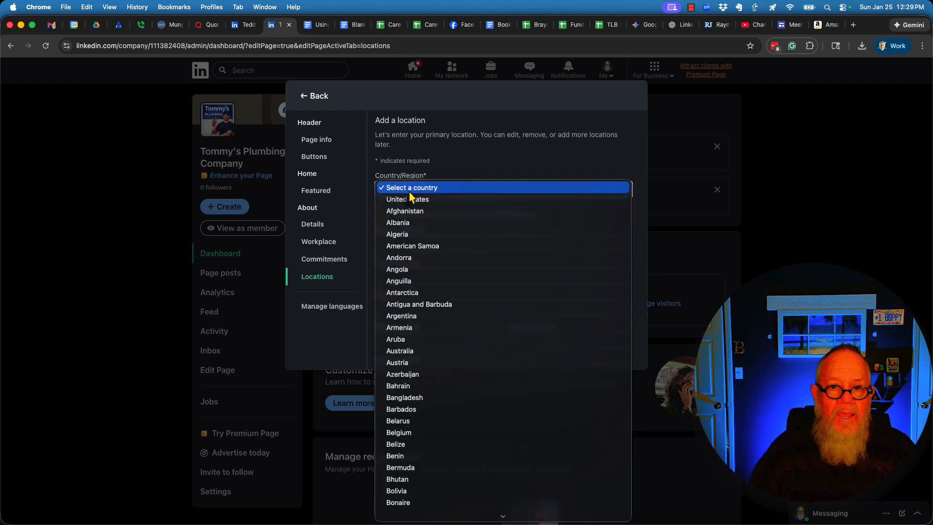
left_click(408, 202)
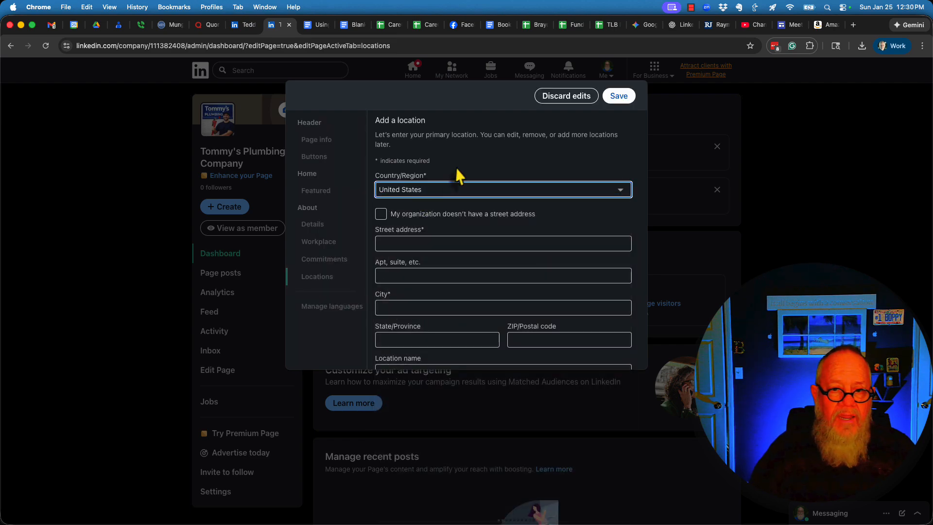
left_click(387, 215)
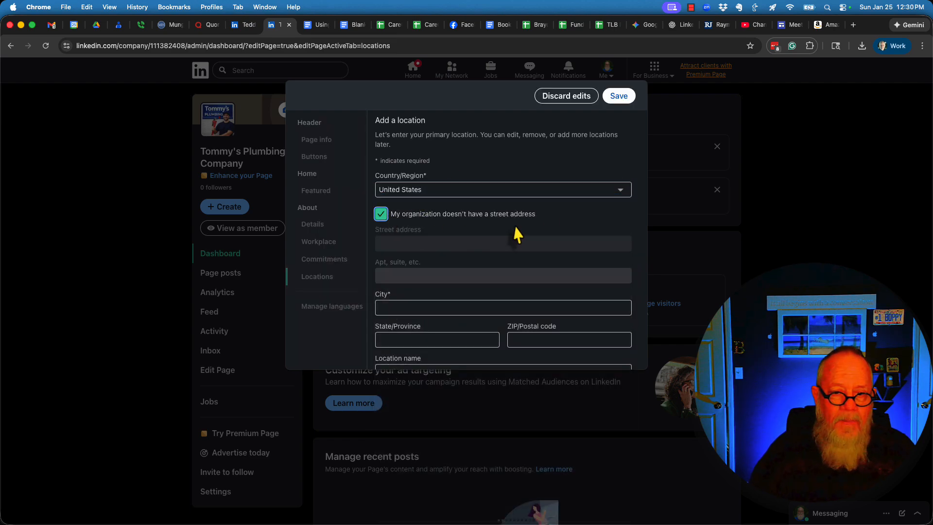
Enter Winston-Salem, NC and its ZIP code for the location, name it Main Office, and save it
scroll(510, 235, "down", 2)
left_click(411, 262)
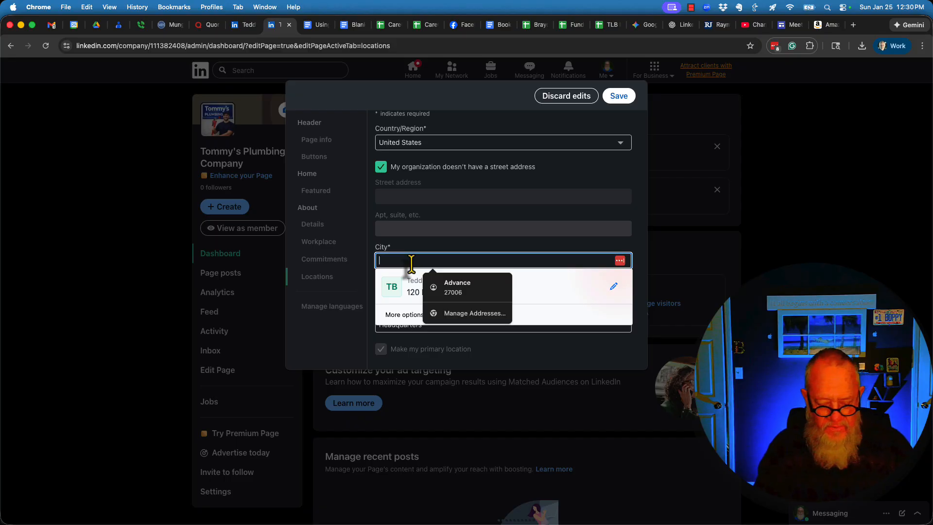
type("Winston-Salem")
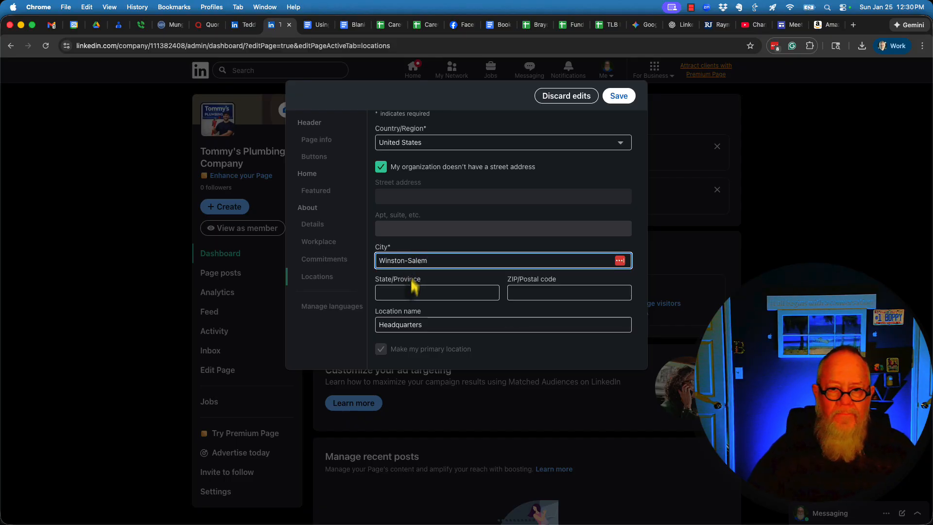
left_click(412, 293)
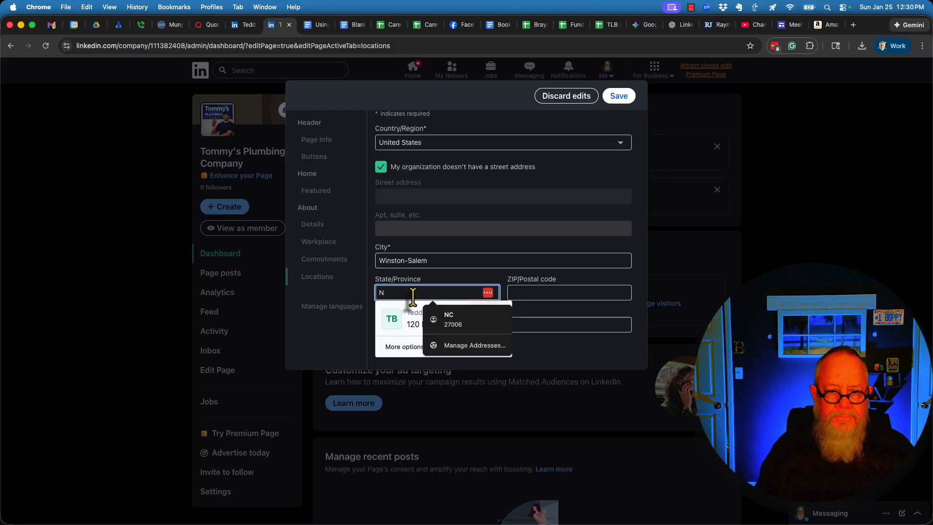
type("NC")
key("Tab")
type("27101")
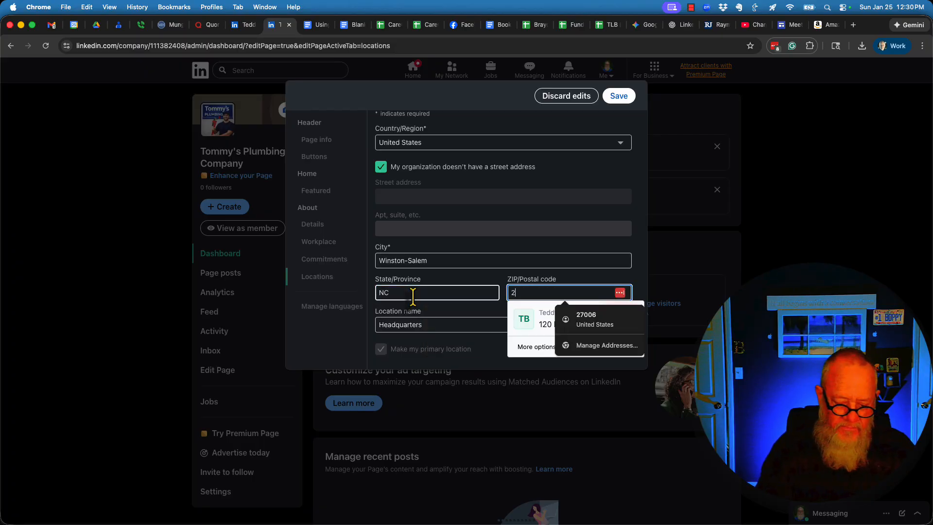
key("Tab")
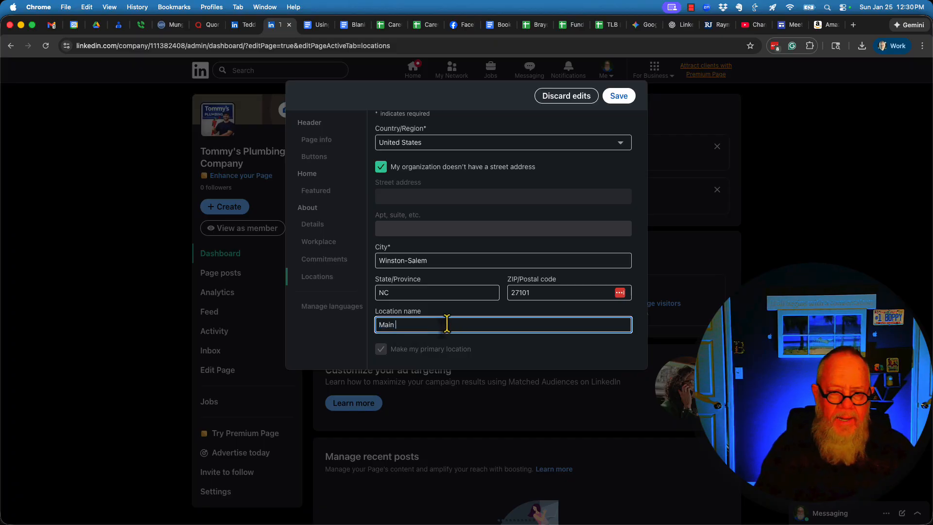
left_click(620, 96)
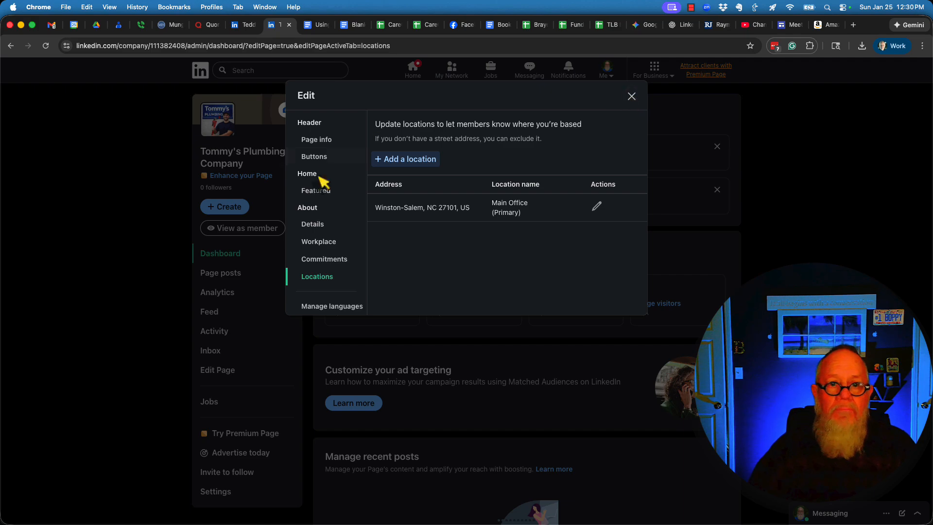
left_click(320, 159)
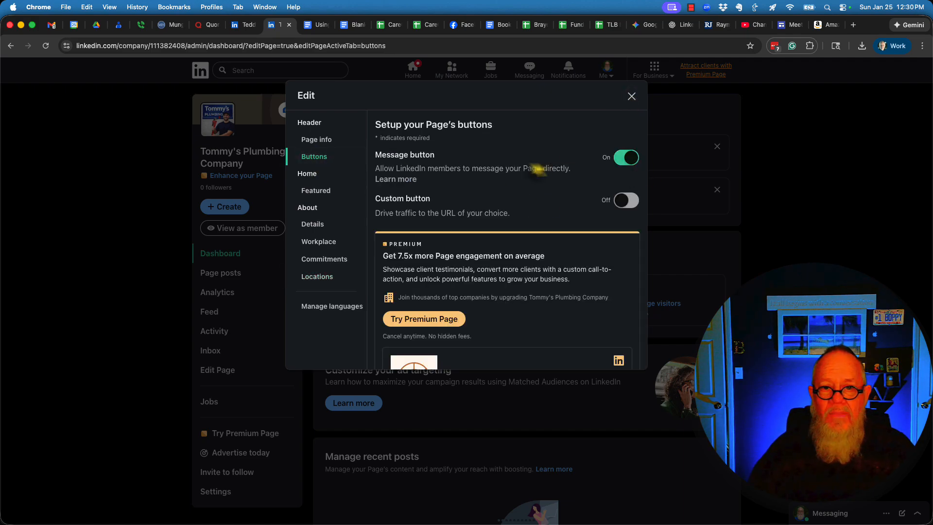
left_click(632, 159)
left_click(633, 160)
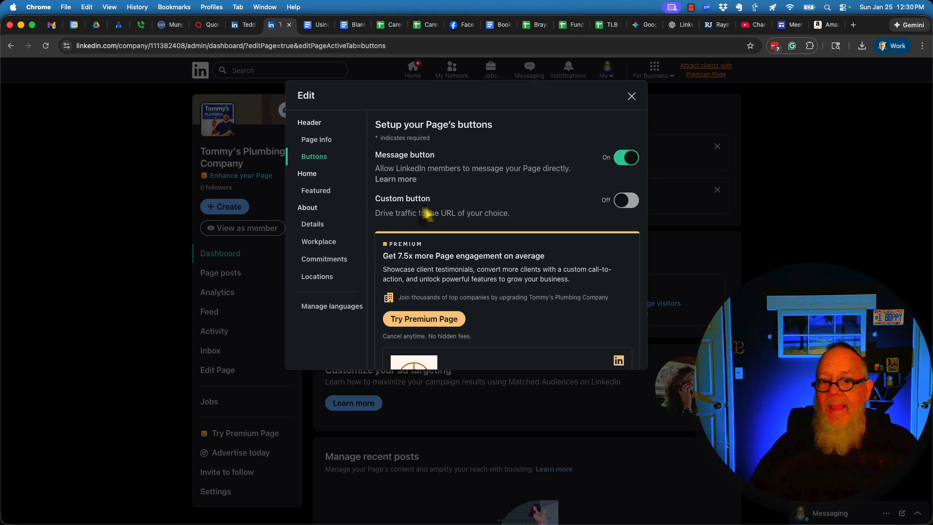
left_click(624, 201)
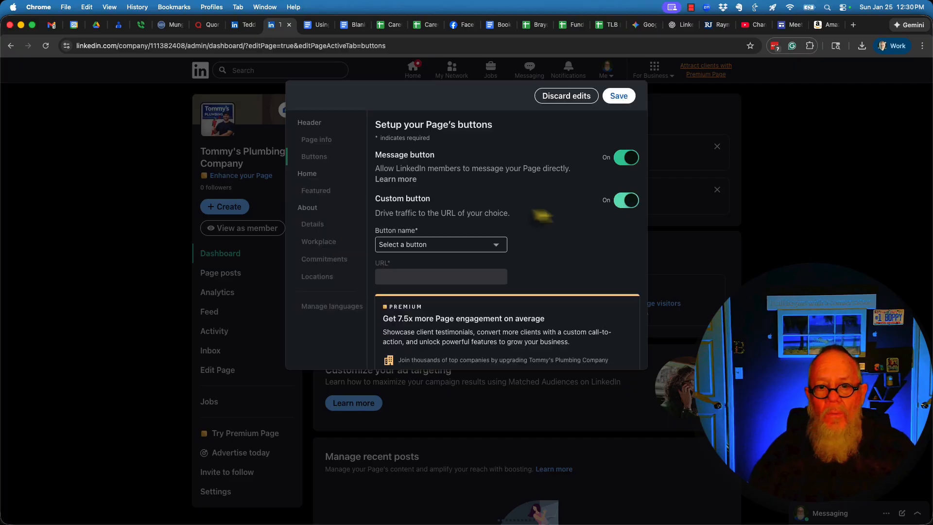
left_click(428, 246)
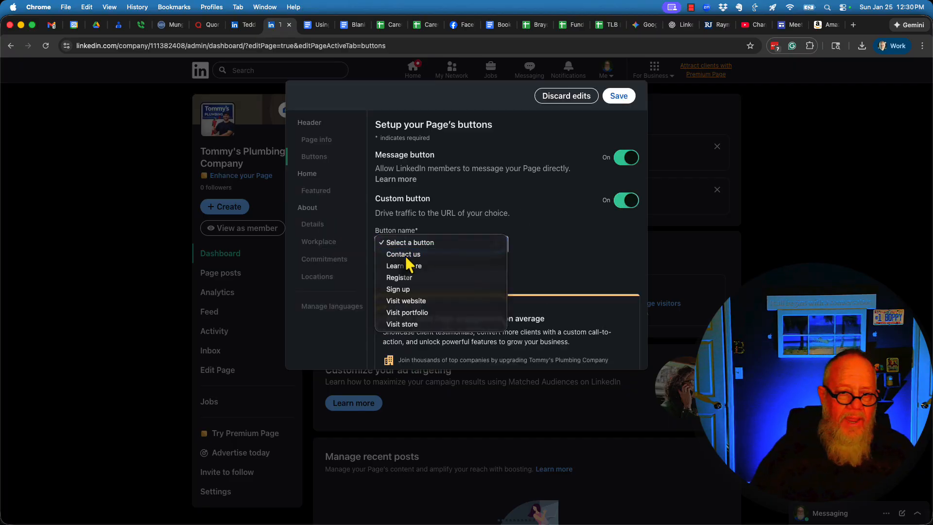
left_click(408, 255)
scroll(542, 233, "down", 1)
left_click(416, 232)
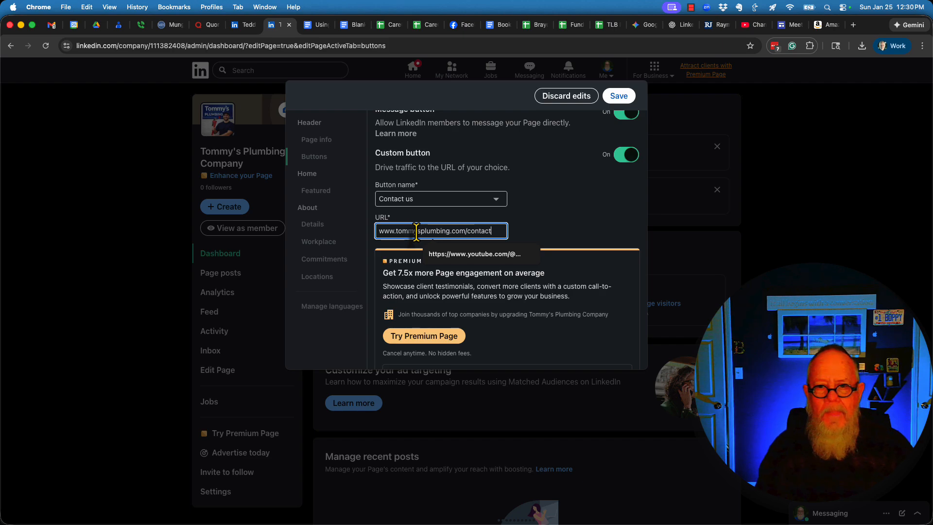
scroll(548, 202, "down", 5)
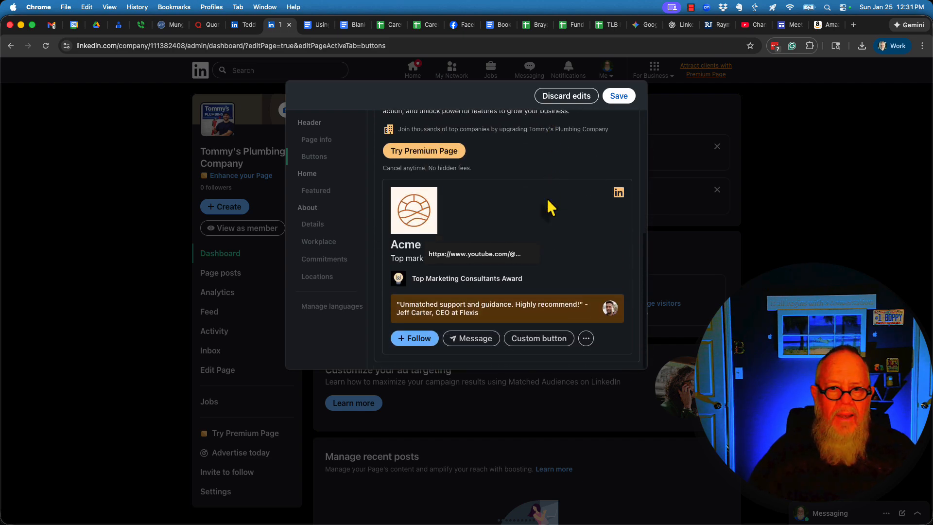
left_click(624, 97)
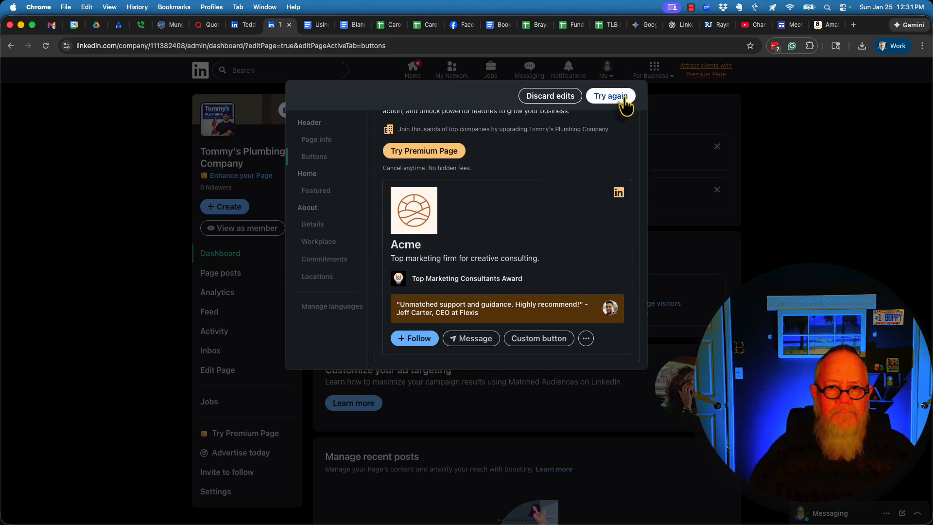
scroll(558, 185, "up", 5)
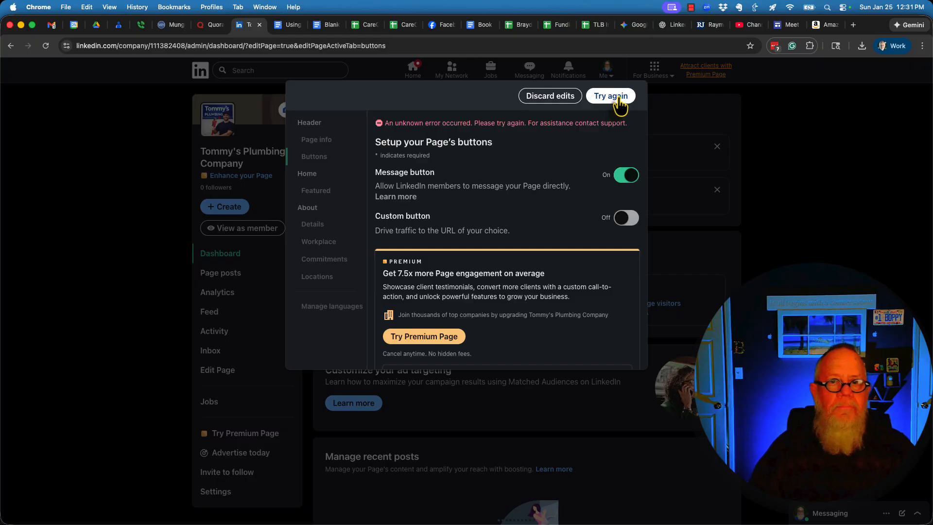
left_click(621, 99)
Close the page editor without sharing the edits in a post and reload the admin dashboard
left_click(630, 97)
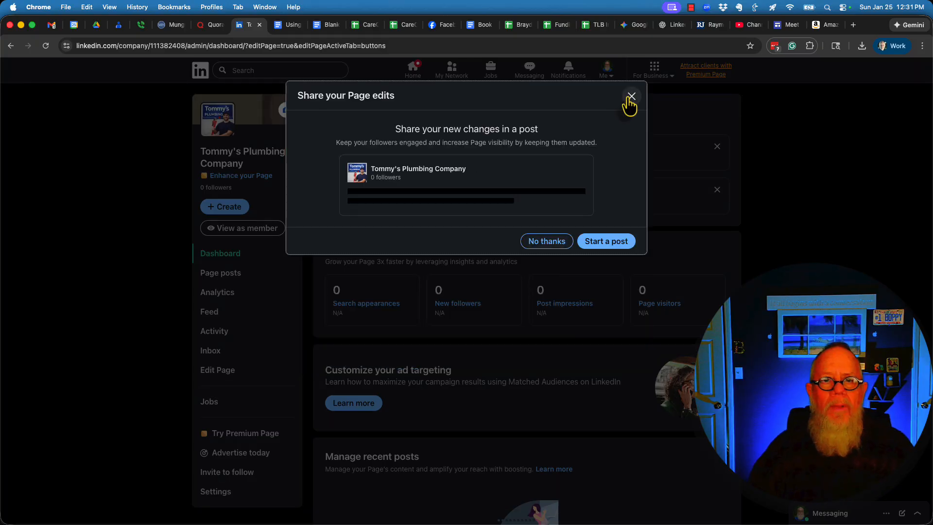
left_click(546, 242)
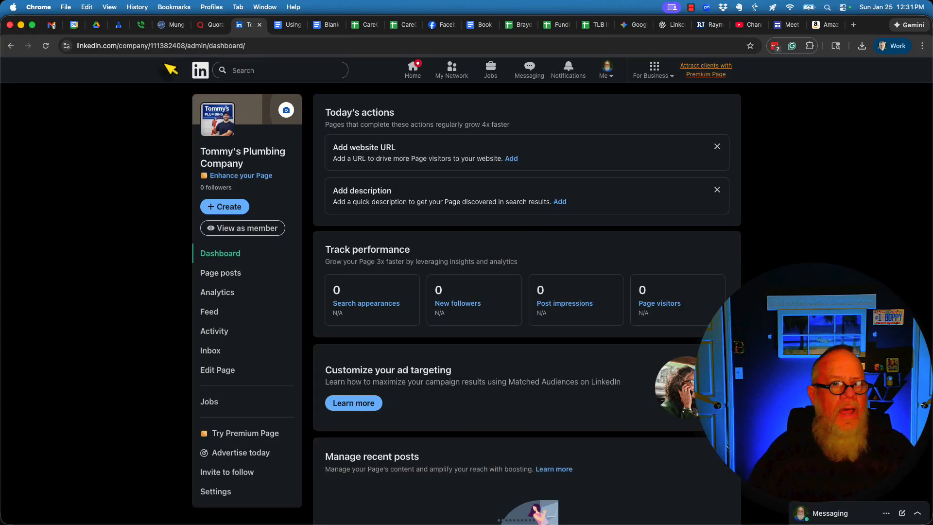
left_click(46, 47)
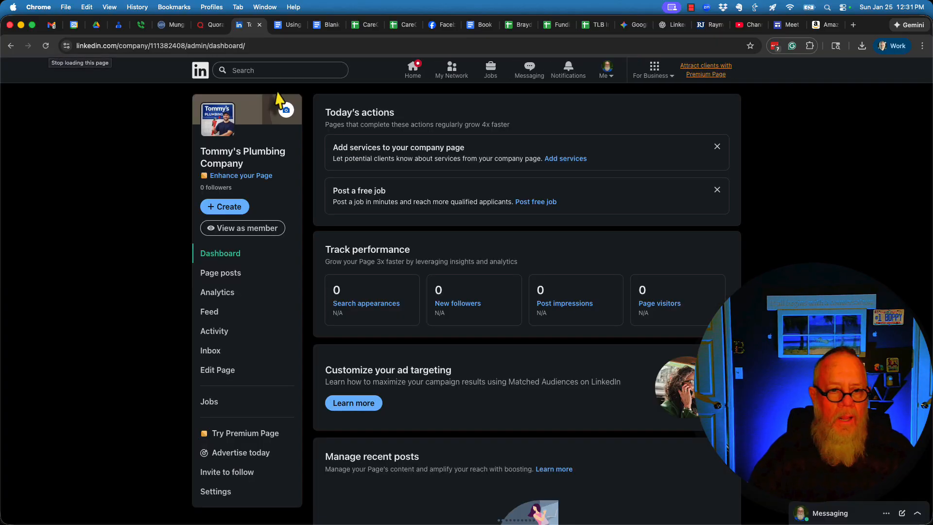
Reopen the page's button settings and turn on a custom button named Contact us
left_click(223, 370)
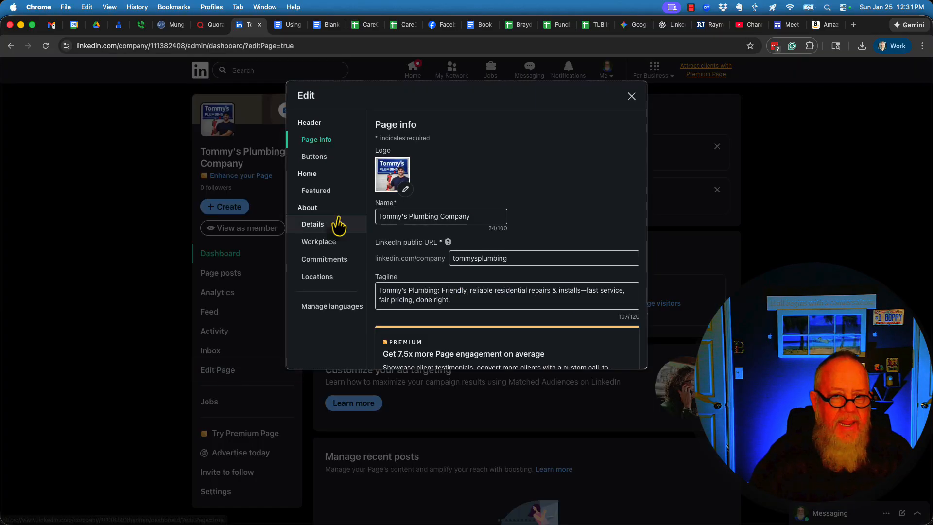
left_click(317, 158)
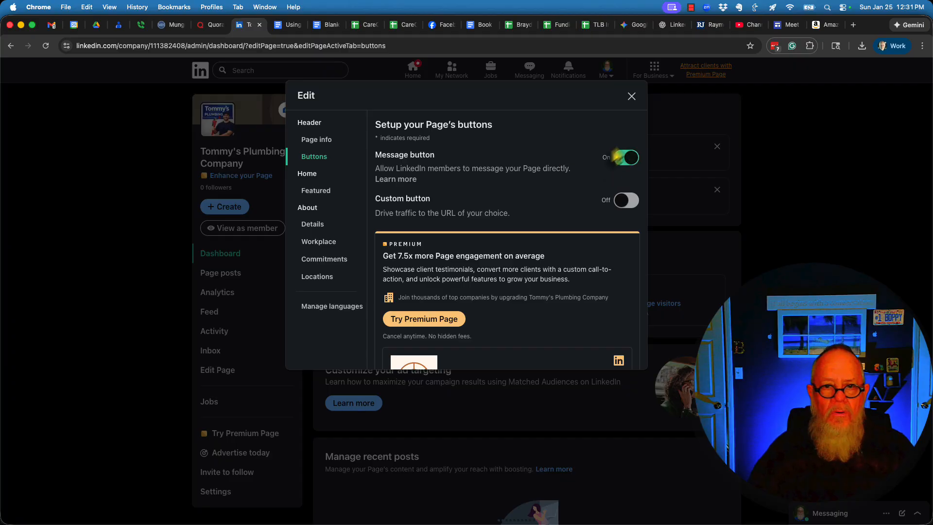
left_click(627, 202)
scroll(529, 189, "down", 3)
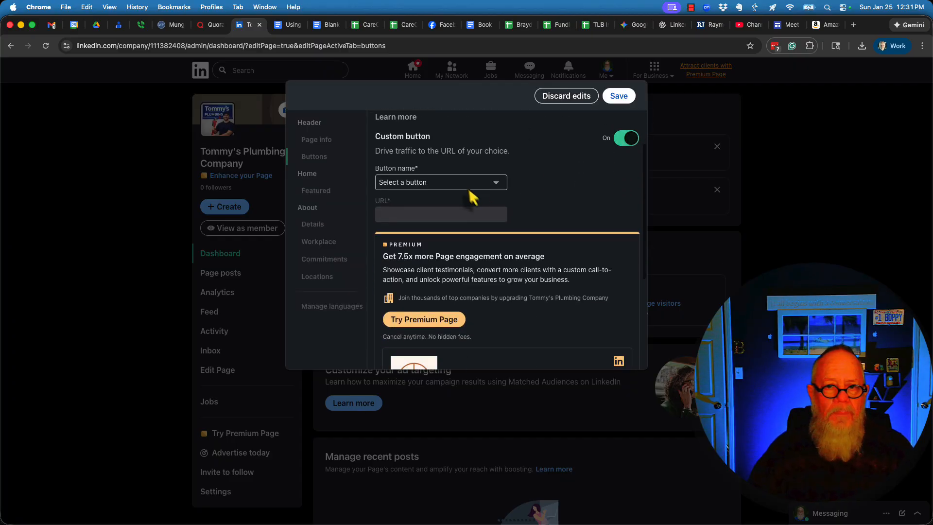
left_click(464, 183)
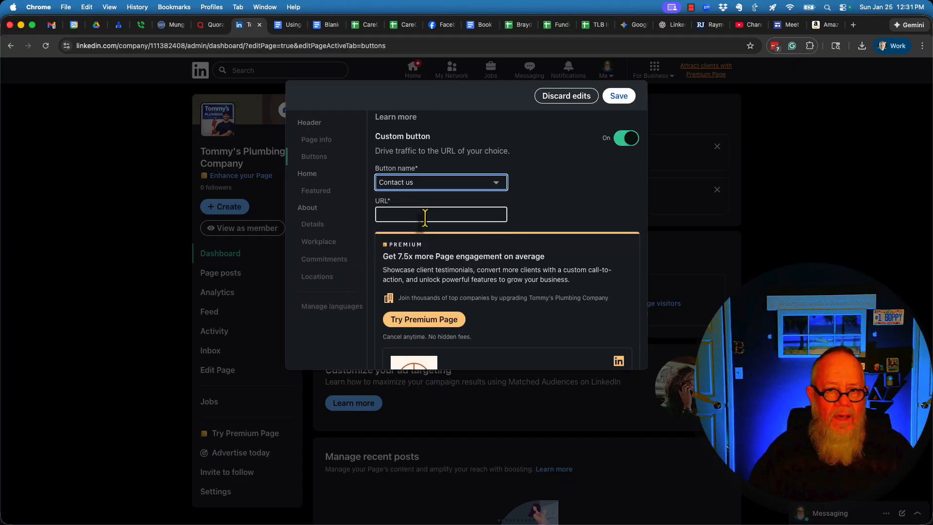
left_click(424, 215)
type("www.")
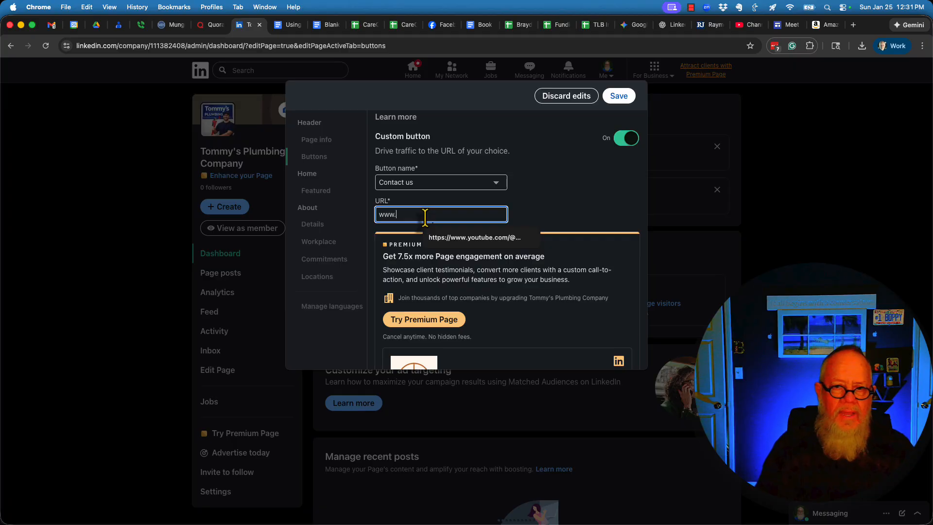
type("tommysp")
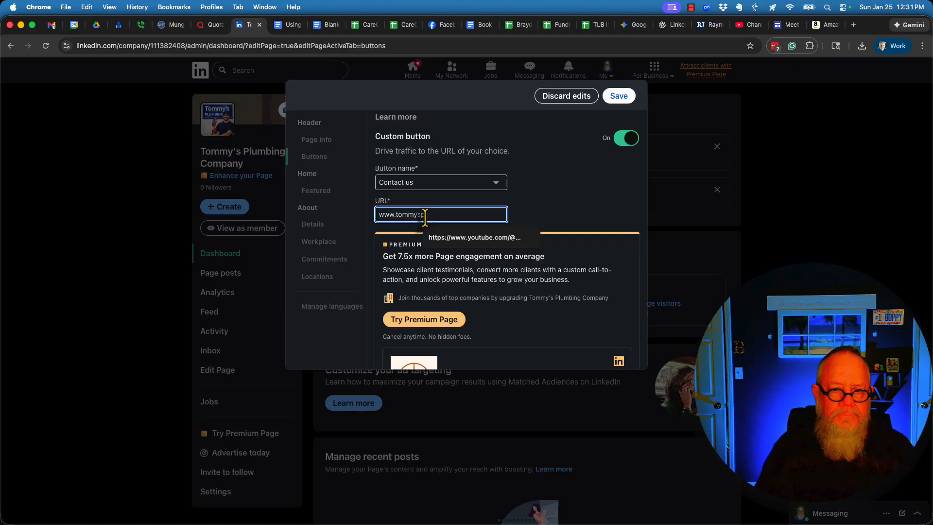
type("lumbing.com")
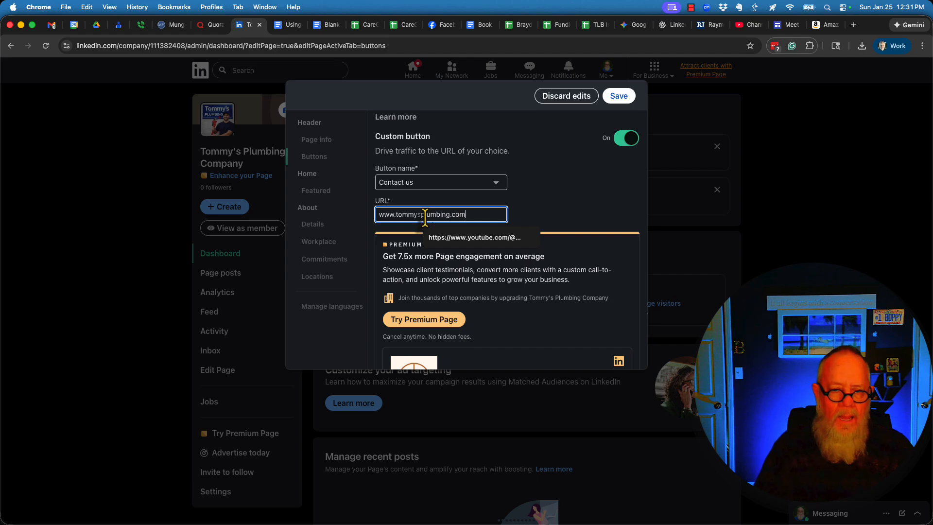
type("/contact")
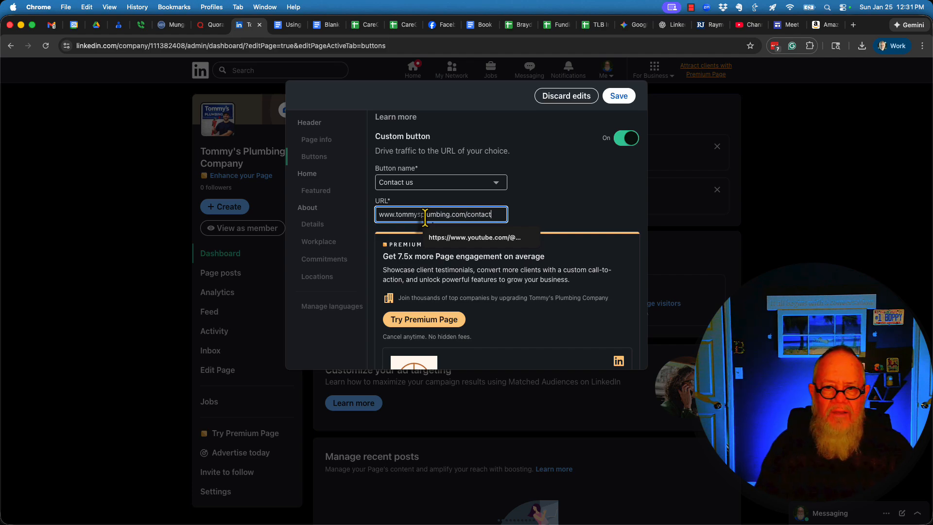
type("us")
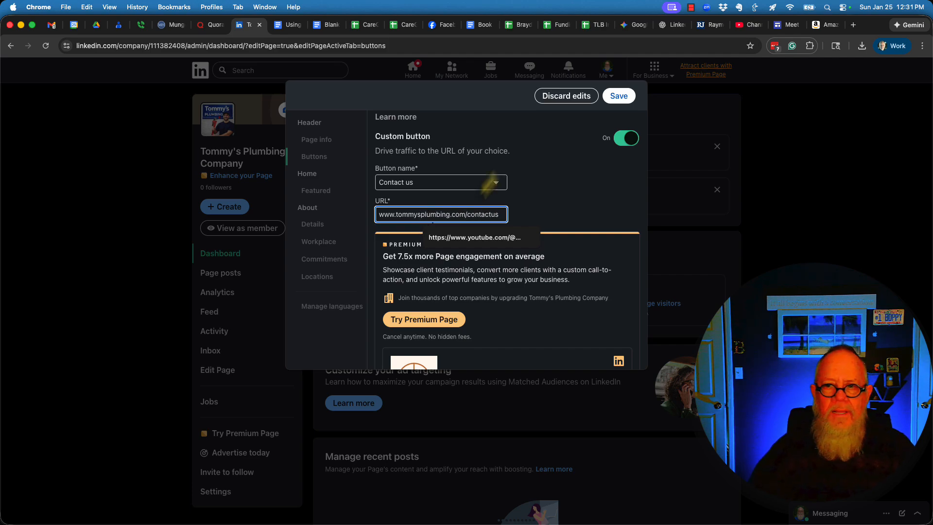
left_click(619, 96)
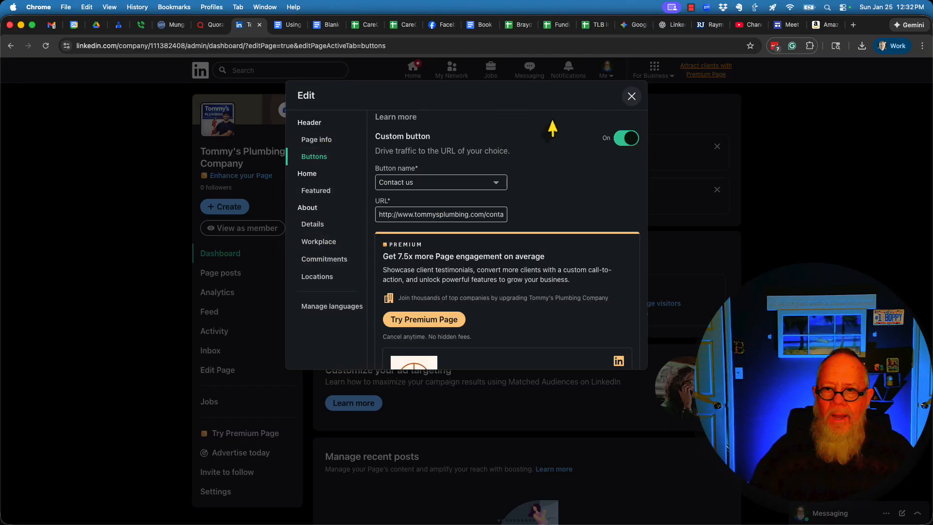
left_click(630, 97)
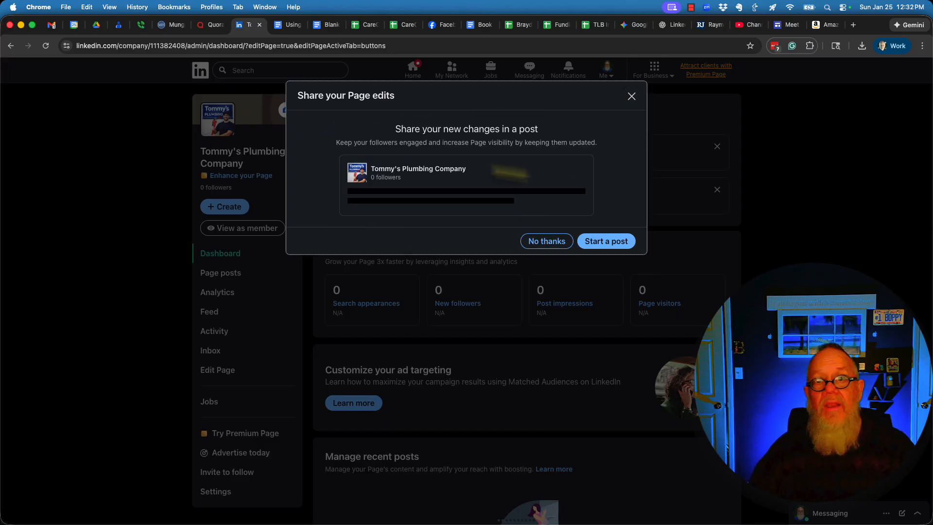
left_click(544, 241)
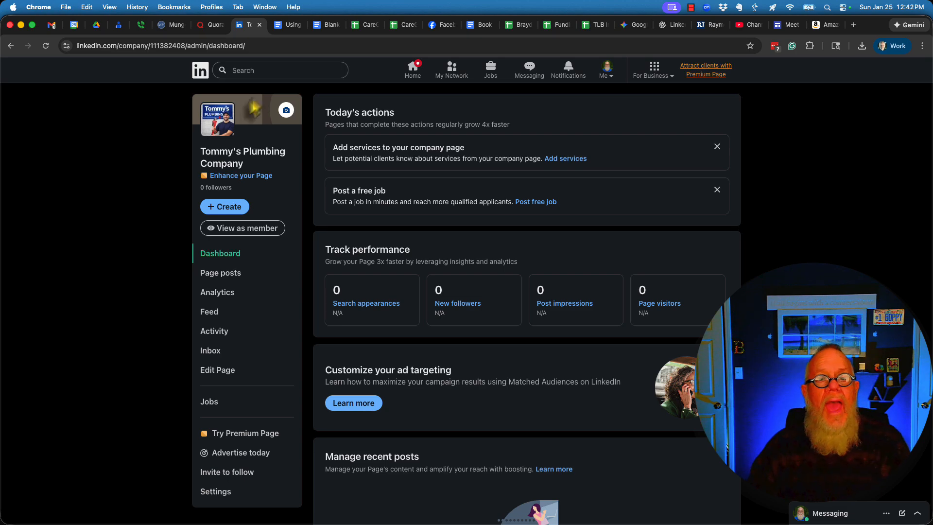
Upload tommy page banner.jpg from the LinkedIn Videos folder as the page's cover image and apply it
left_click(287, 112)
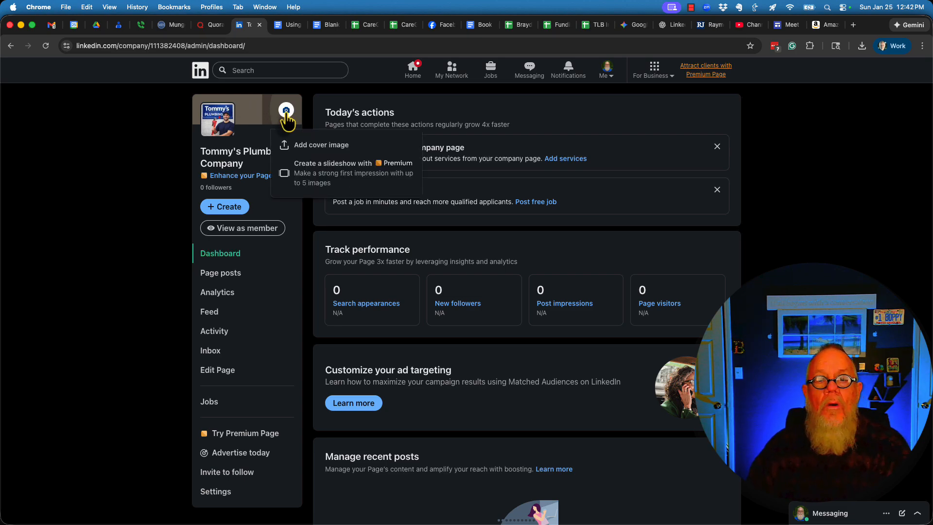
left_click(313, 151)
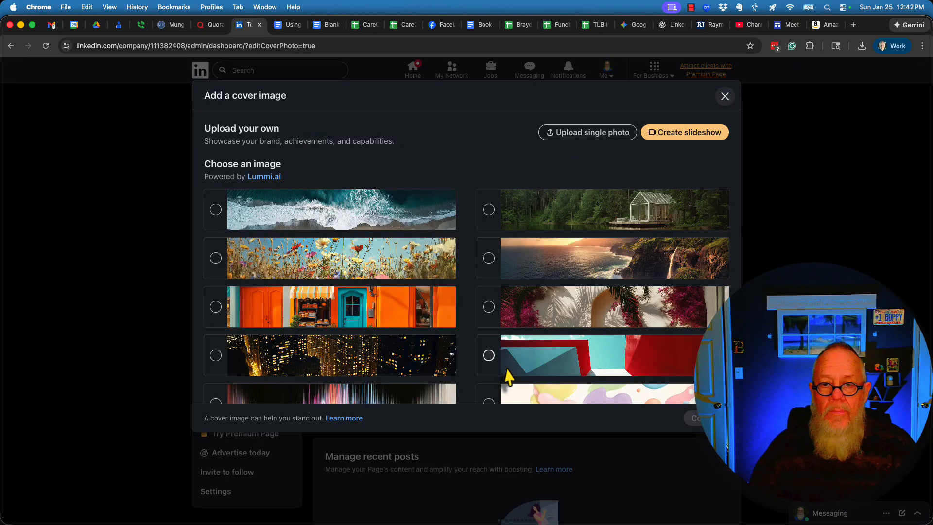
scroll(506, 368, "down", 5)
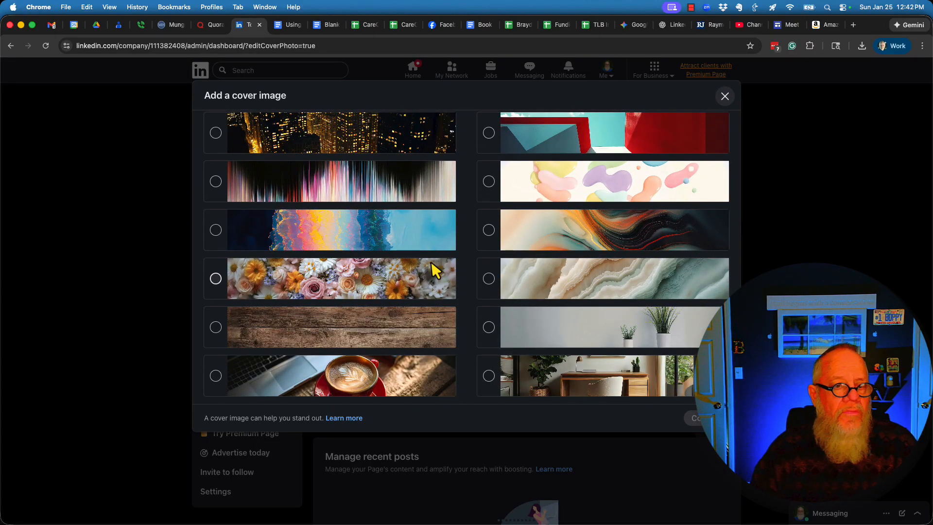
scroll(431, 262, "up", 5)
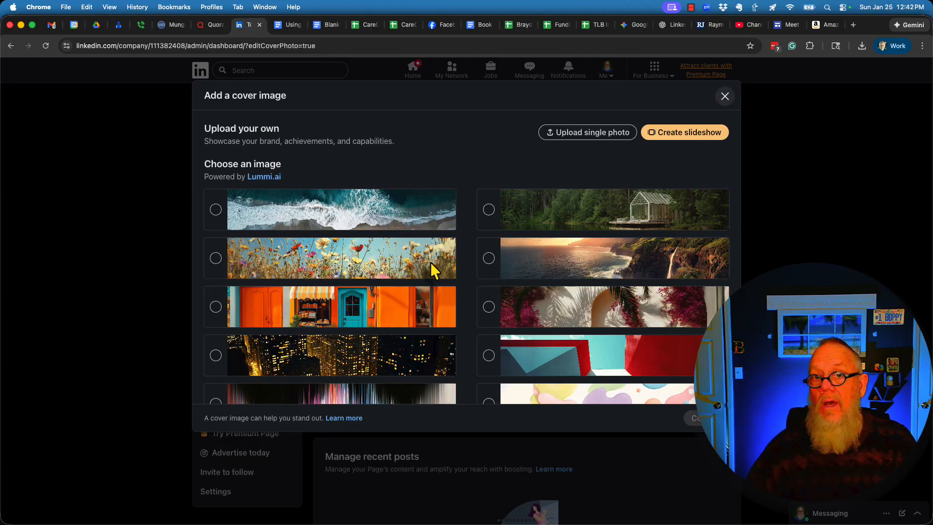
left_click(582, 133)
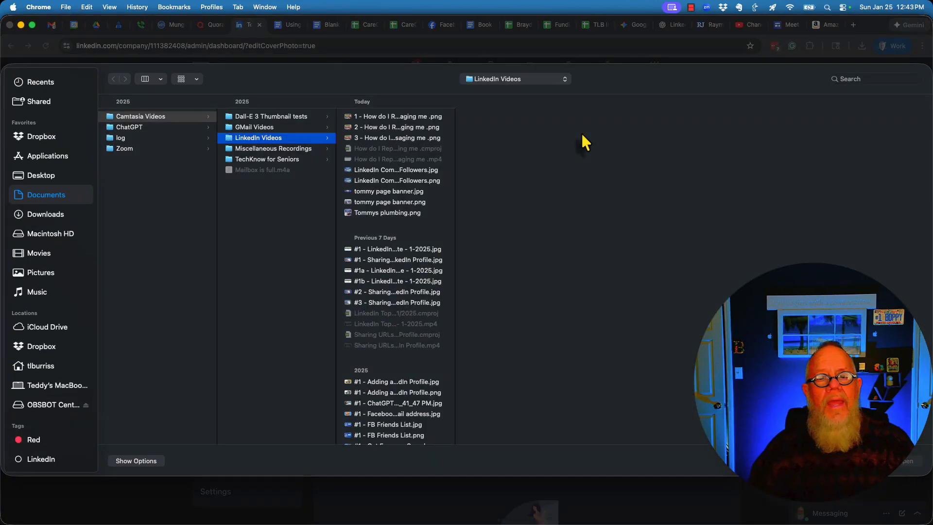
left_click(399, 191)
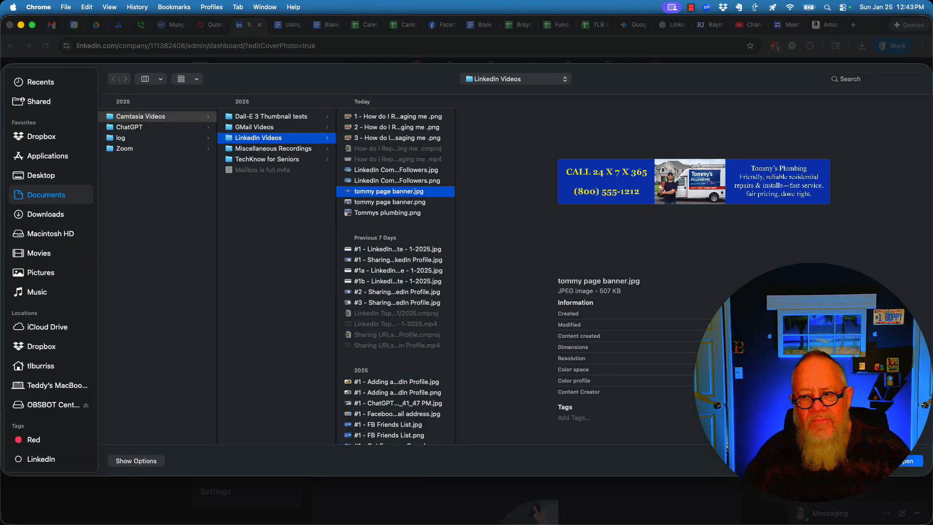
left_click(903, 464)
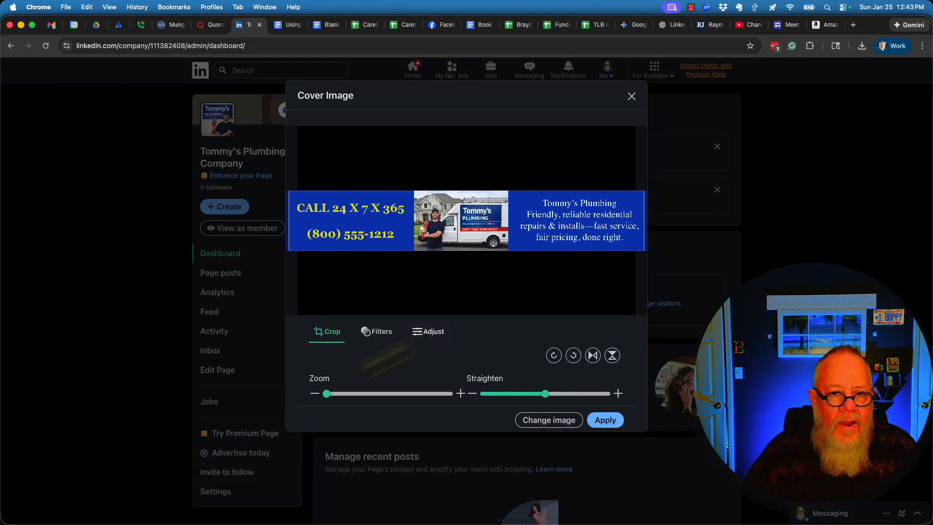
left_click(605, 421)
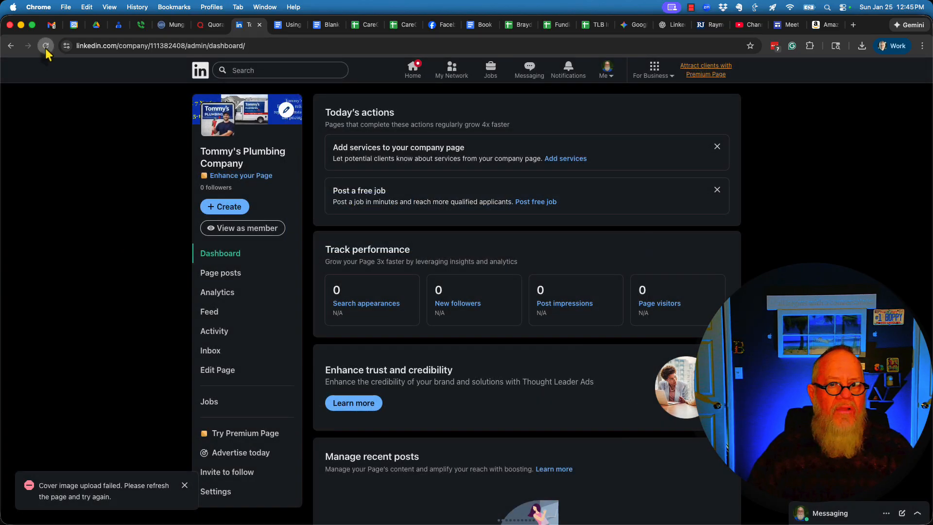
Reload the dashboard and replace the cover image with the updated tommy page banner.jpg
left_click(46, 45)
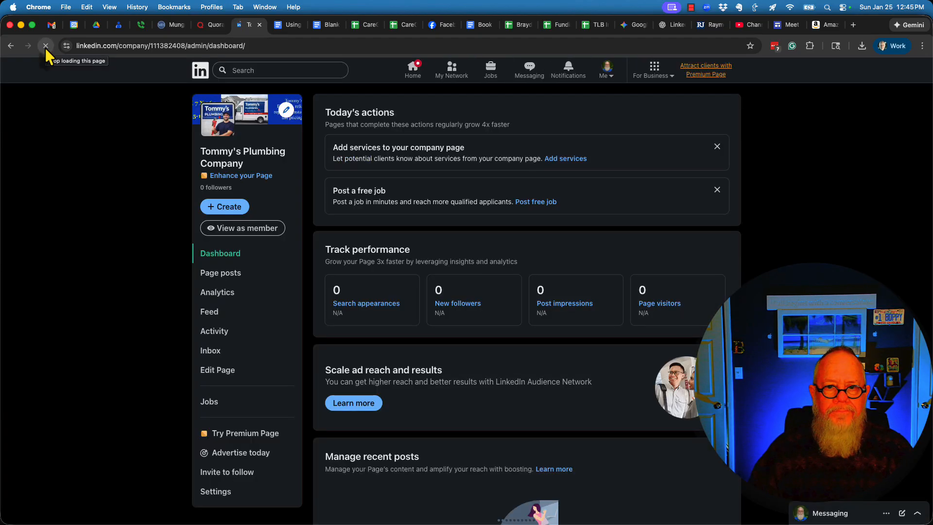
left_click(285, 111)
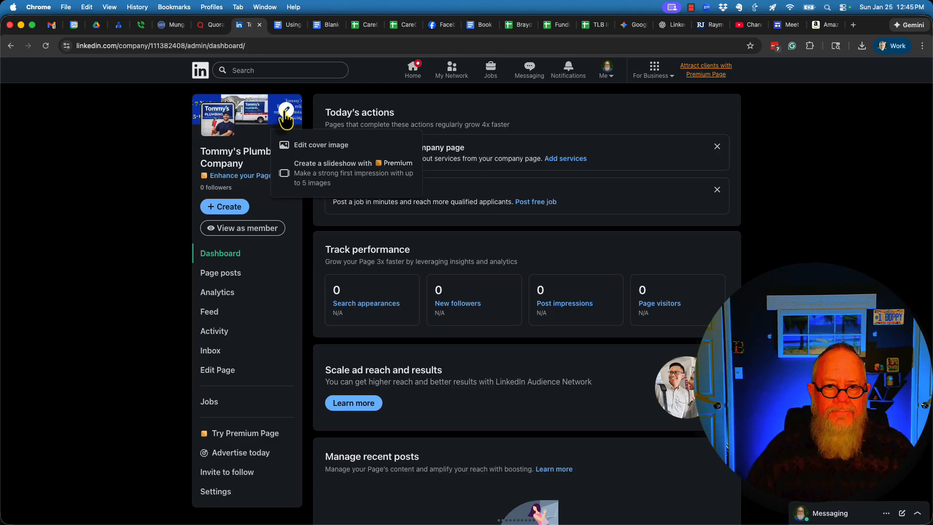
left_click(326, 145)
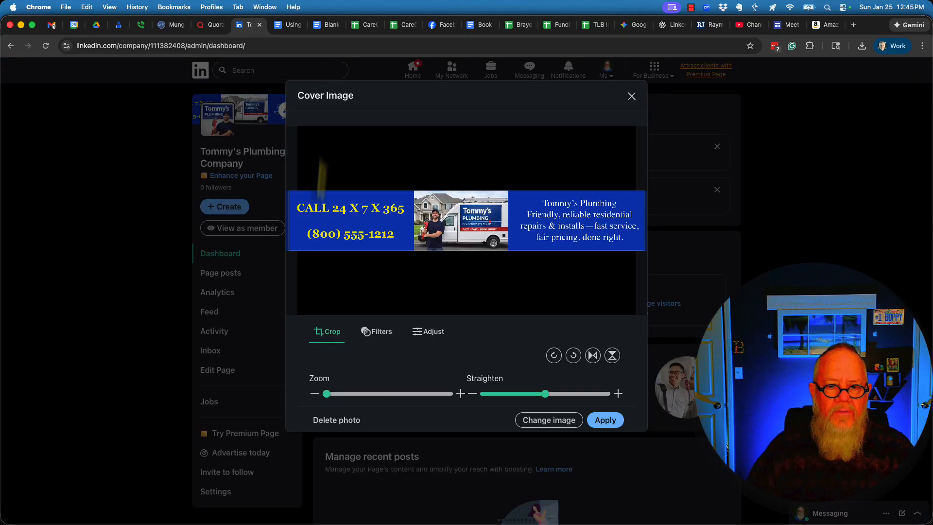
left_click(541, 422)
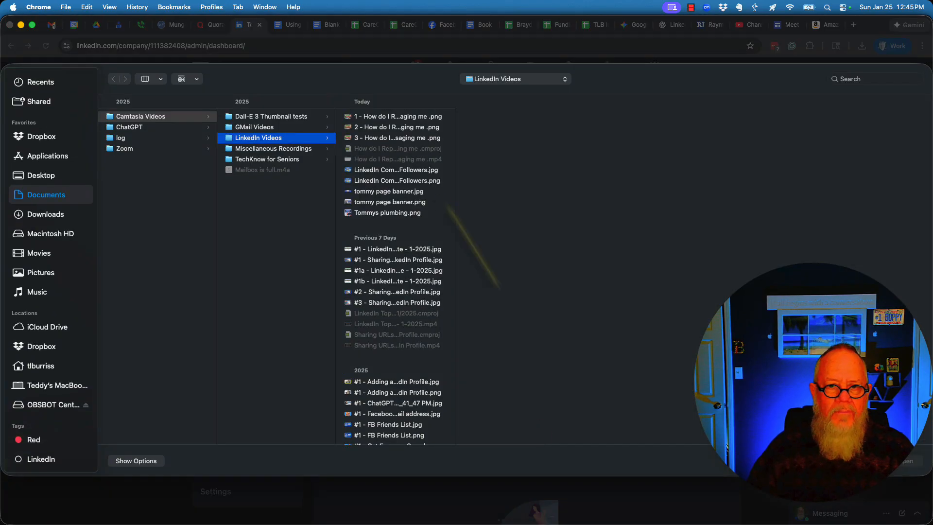
left_click(409, 192)
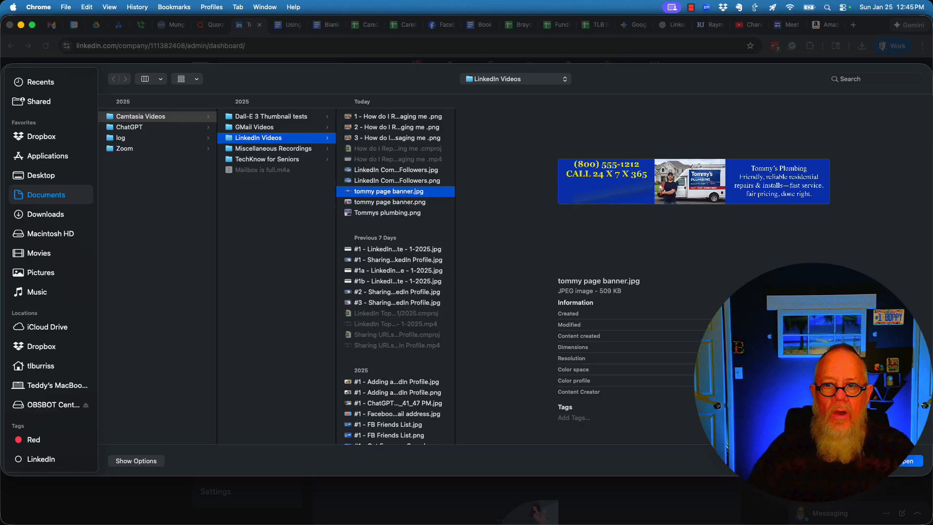
key("Return")
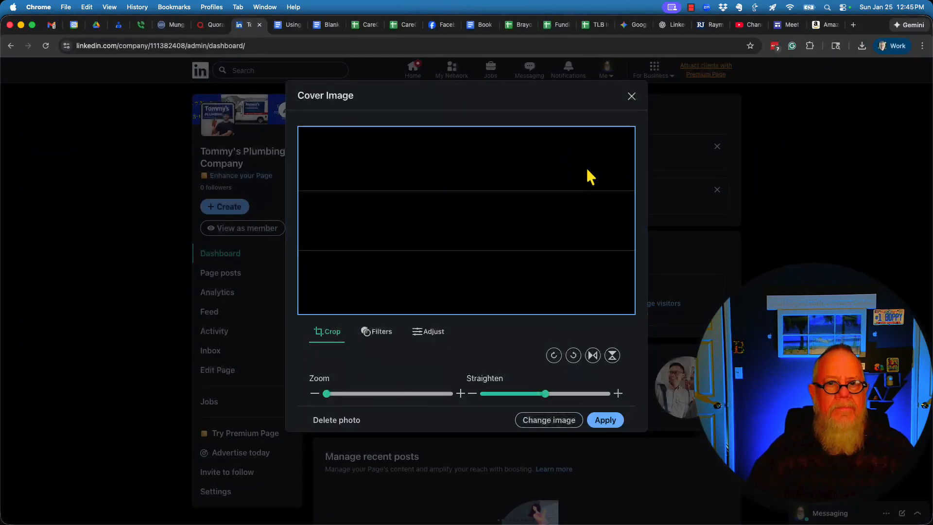
left_click(606, 421)
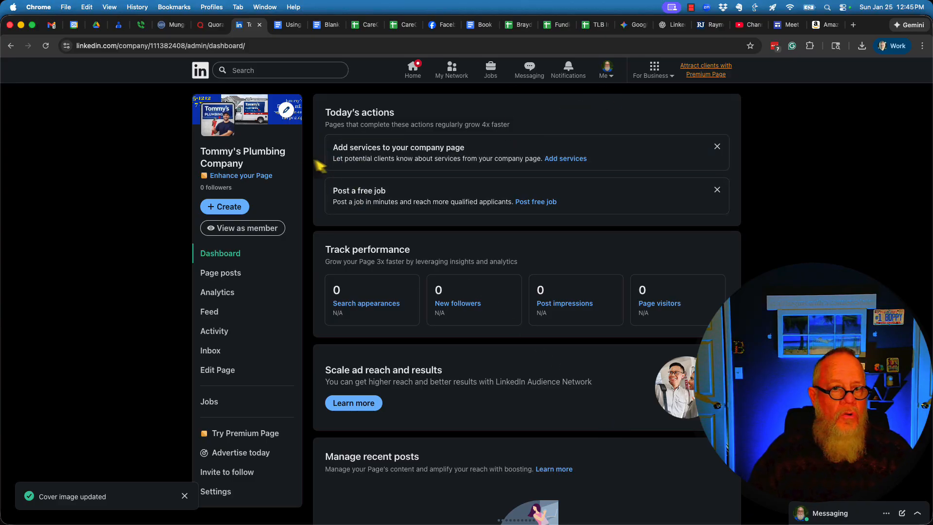
Review the company page as a member sees it and return to the admin view
left_click(248, 228)
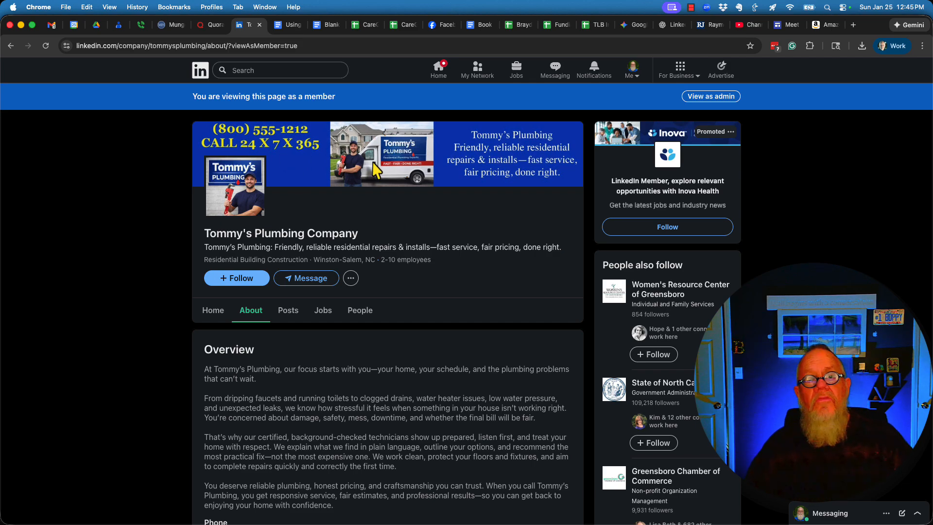
left_click(706, 96)
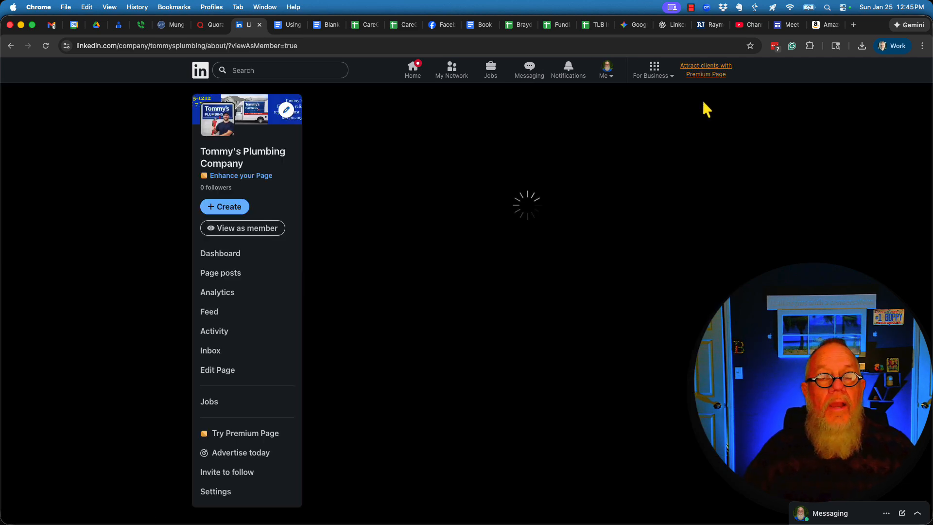